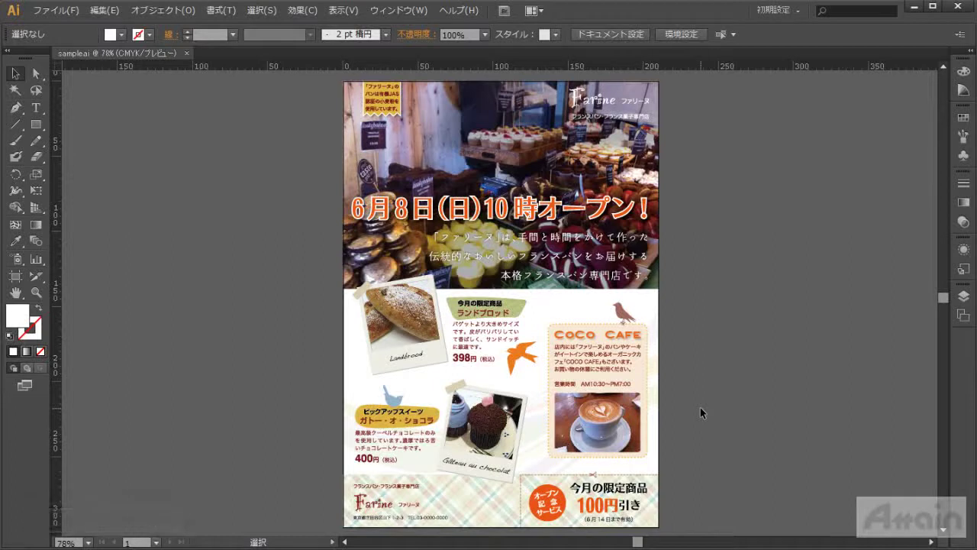
Step: Select the orange bird and zoom in repeatedly until its head and beak fill the window
{"action": "left_click", "coordinate": [519, 357]}
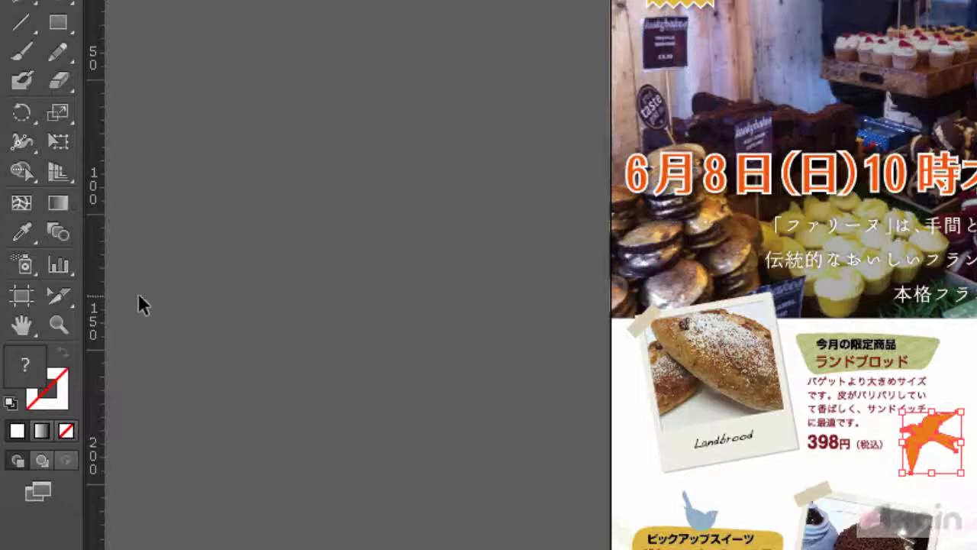
{"action": "left_click", "coordinate": [56, 315]}
{"action": "left_click_drag", "start_coordinate": [466, 311], "coordinate": [594, 430]}
{"action": "left_click_drag", "start_coordinate": [354, 172], "coordinate": [580, 361]}
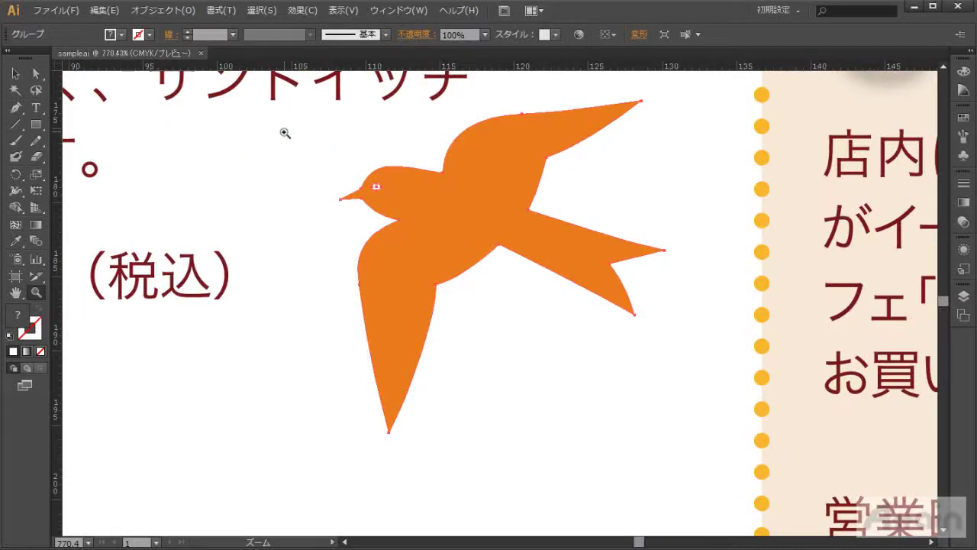
{"action": "left_click_drag", "start_coordinate": [284, 132], "coordinate": [516, 332]}
{"action": "left_click_drag", "start_coordinate": [300, 148], "coordinate": [518, 341]}
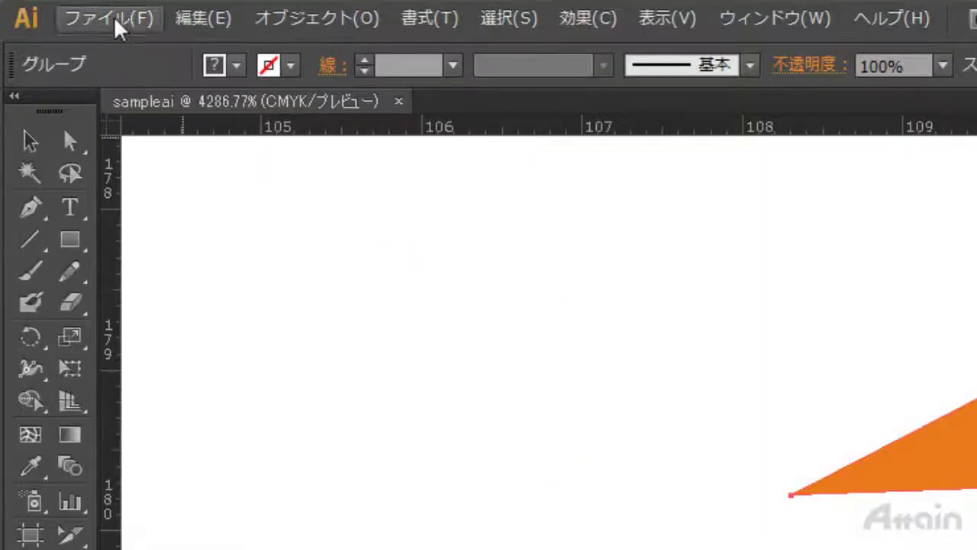
{"action": "left_click", "coordinate": [114, 19]}
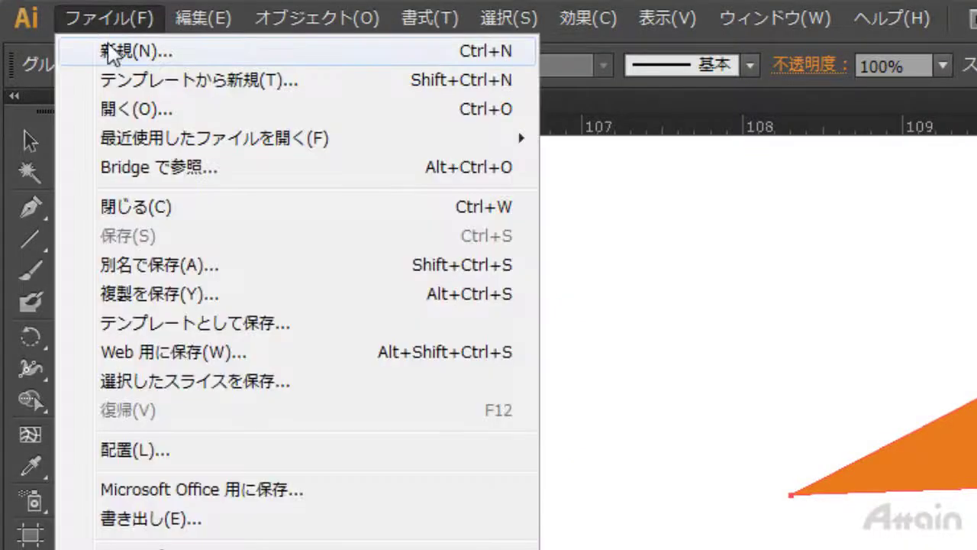
Step: Create a new blank A4 (210 × 297 mm) CMYK print document and view it at 300%
{"action": "left_click", "coordinate": [177, 55]}
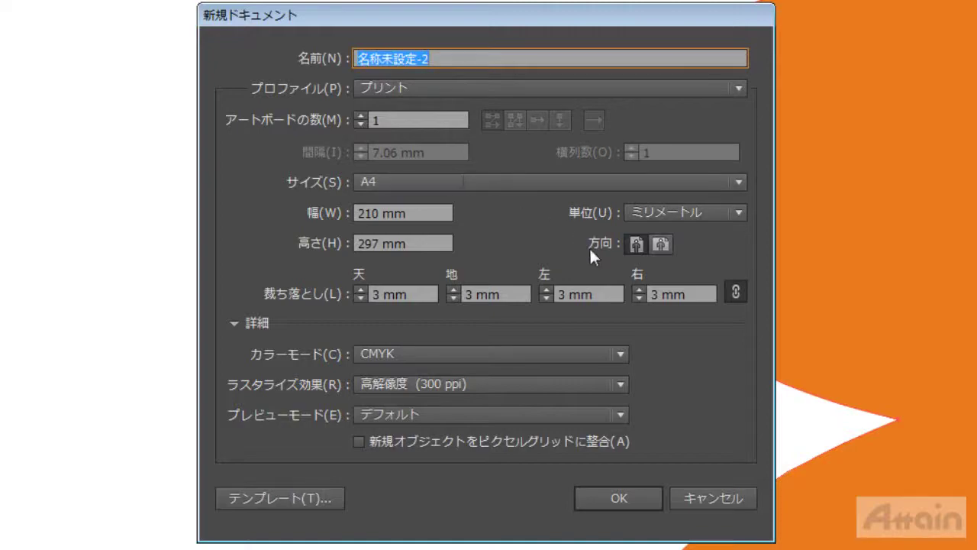
{"action": "left_click", "coordinate": [629, 494]}
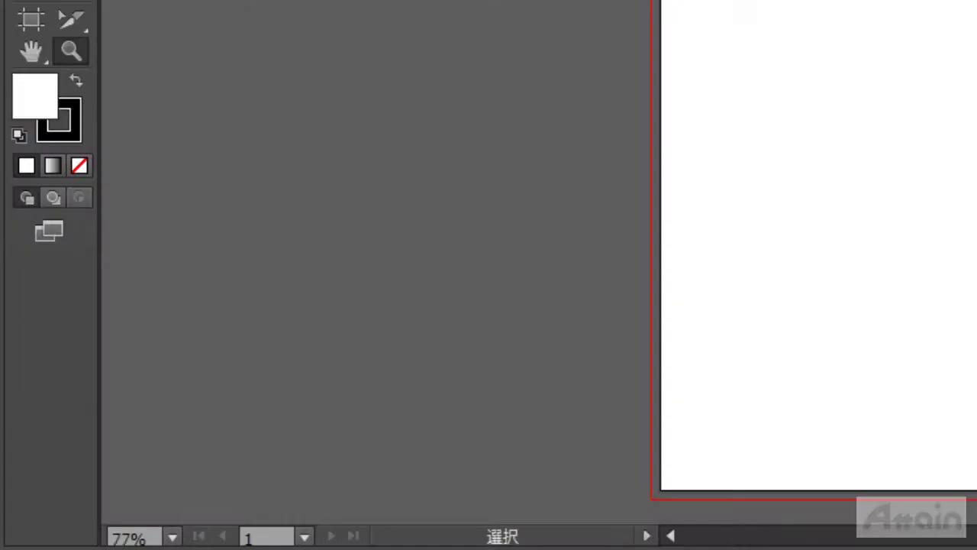
{"action": "left_click", "coordinate": [173, 537]}
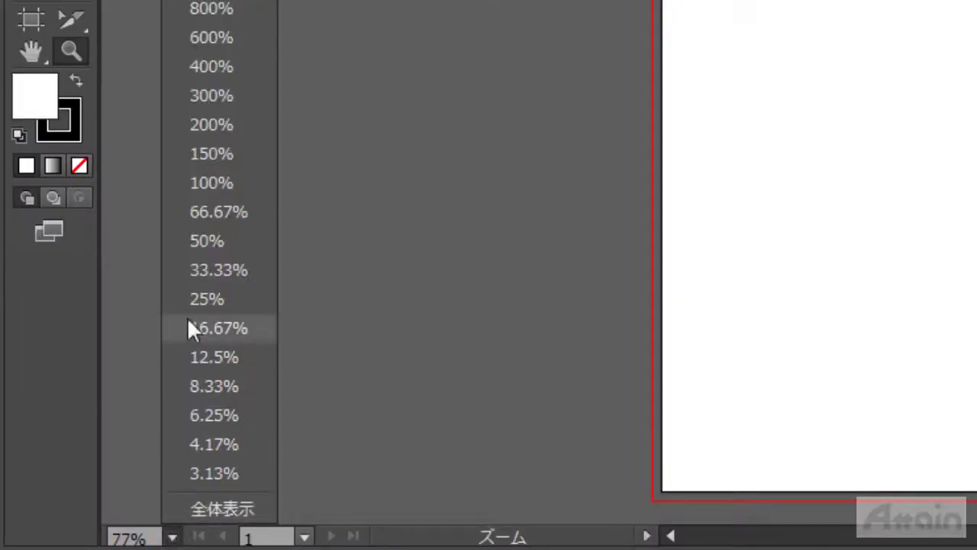
{"action": "left_click", "coordinate": [223, 90]}
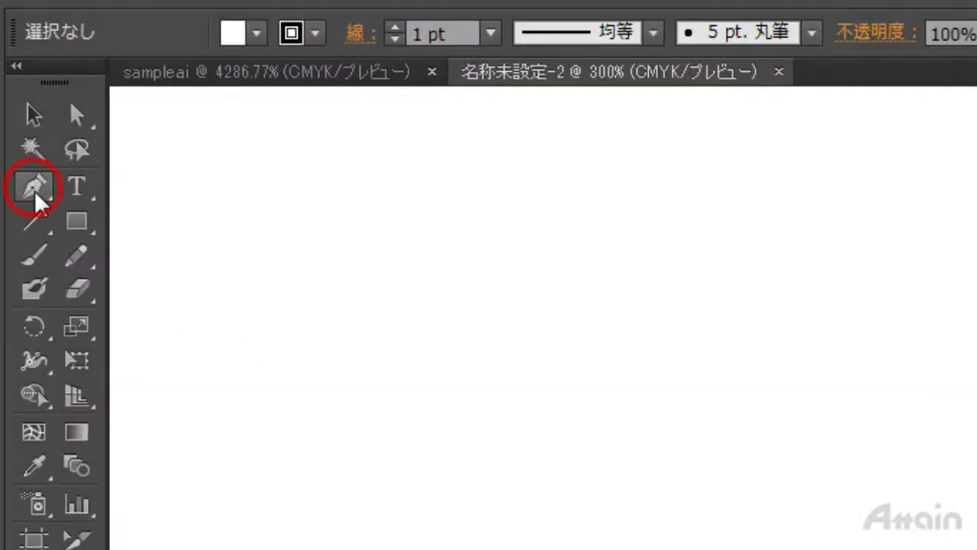
Step: With the Pen tool active, set fill to None, stroke to red and stroke weight to 2 pt
{"action": "left_click", "coordinate": [35, 193]}
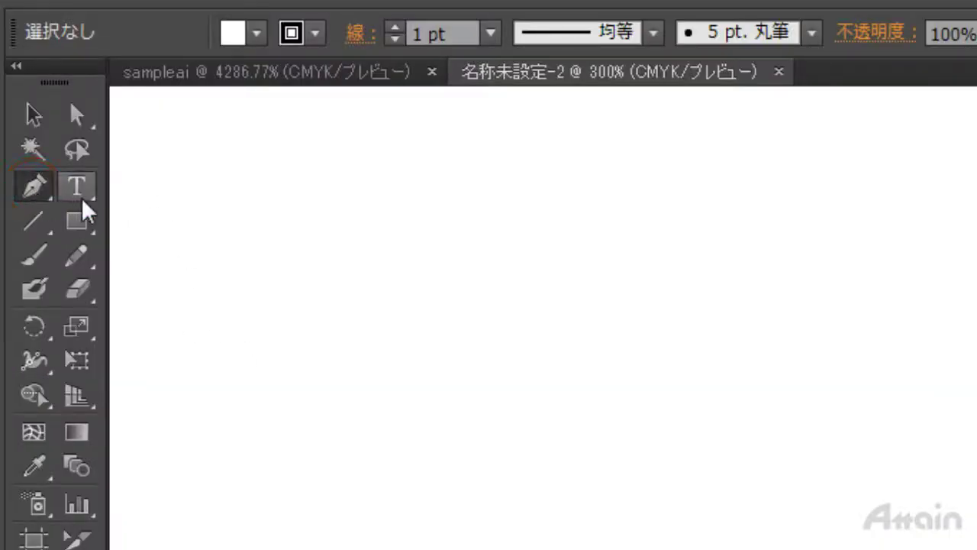
{"action": "left_click", "coordinate": [252, 41]}
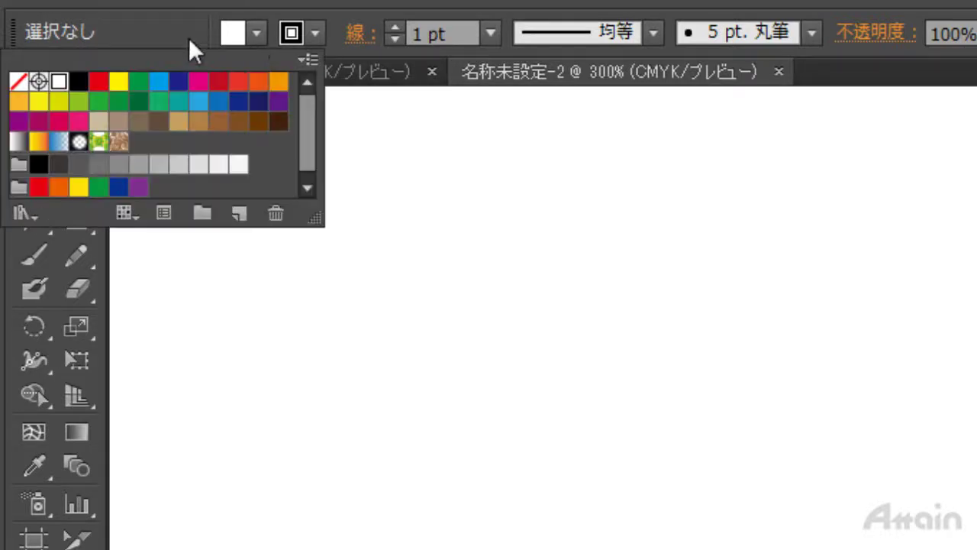
{"action": "left_click", "coordinate": [18, 81]}
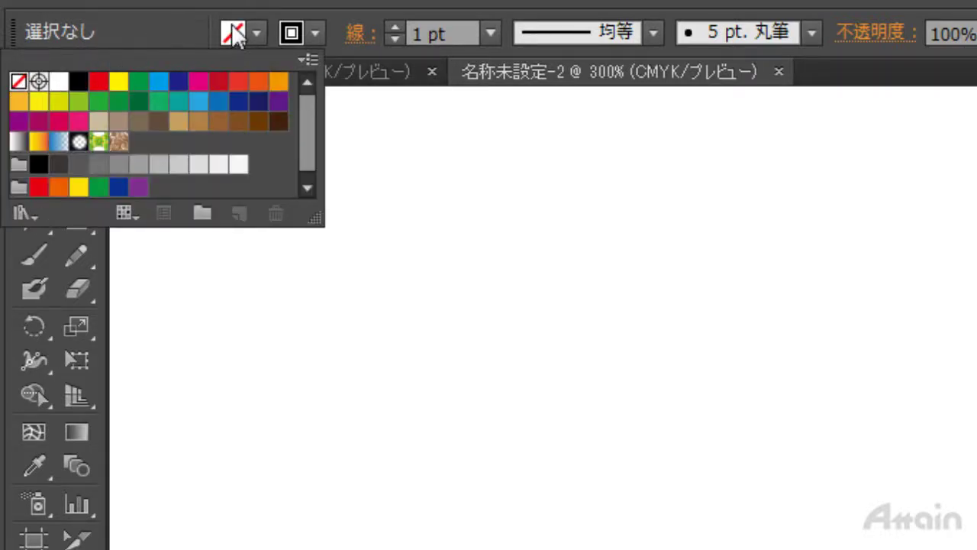
{"action": "left_click", "coordinate": [312, 34]}
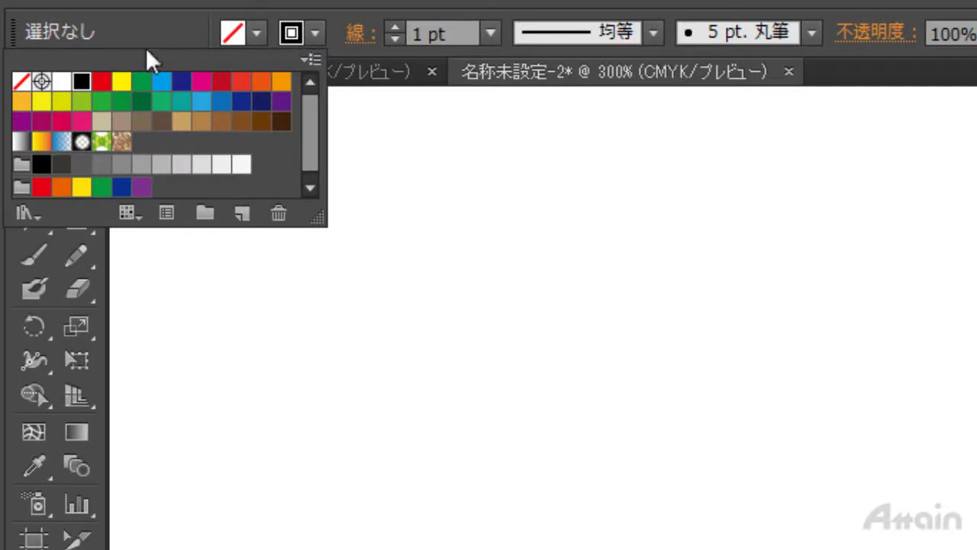
{"action": "left_click", "coordinate": [104, 84]}
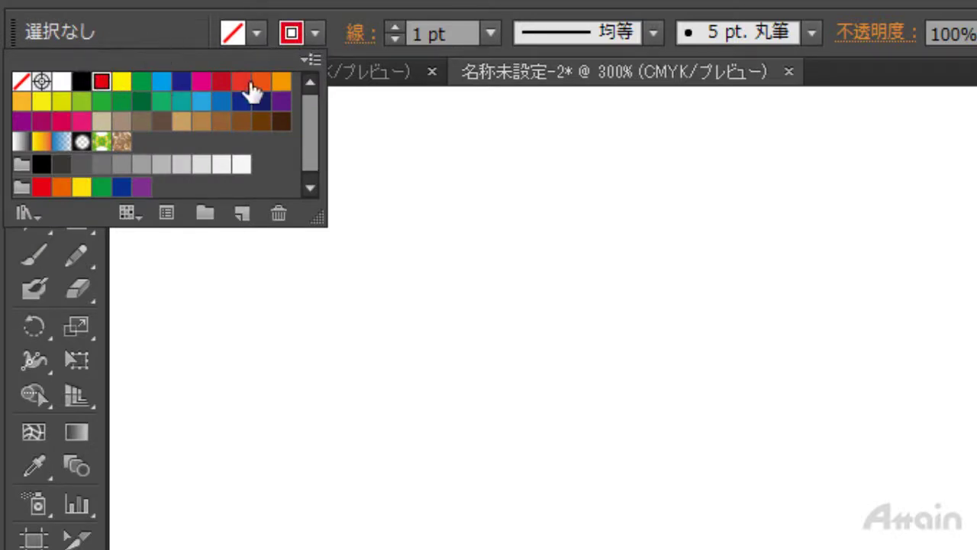
{"action": "left_click", "coordinate": [290, 40]}
{"action": "left_click", "coordinate": [441, 30]}
{"action": "key", "text": "Up"}
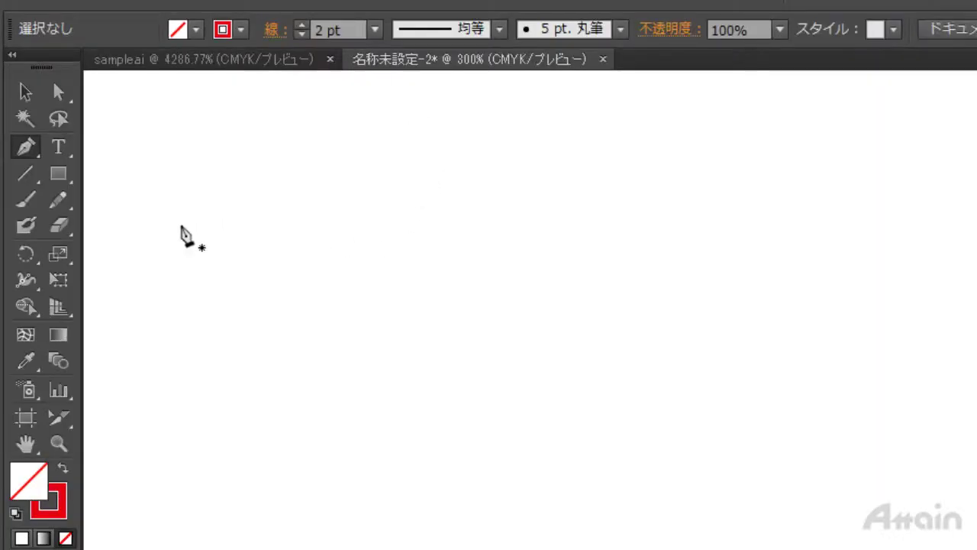
Step: Draw a straight red two-anchor line rising slightly to the right, then switch to the Selection tool
{"action": "left_click", "coordinate": [181, 214]}
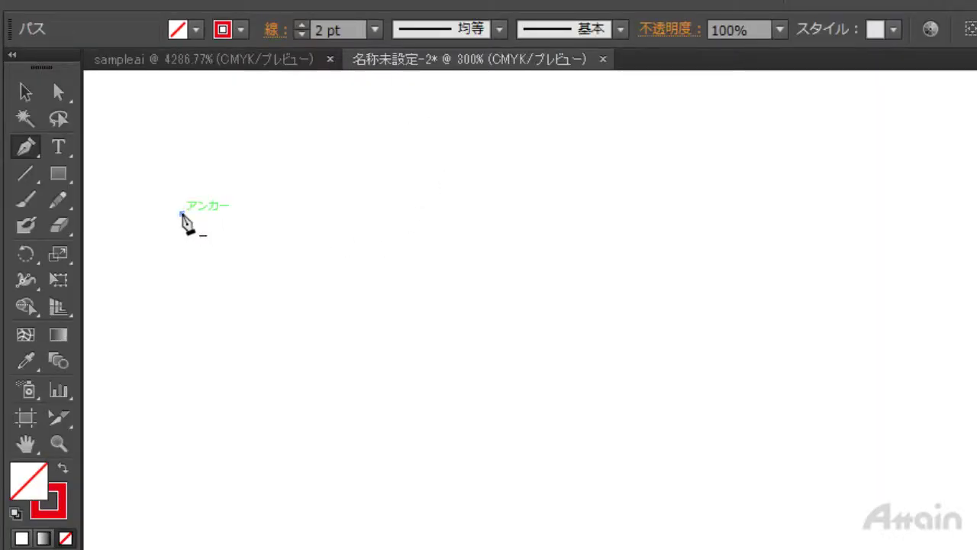
{"action": "left_click", "coordinate": [517, 184]}
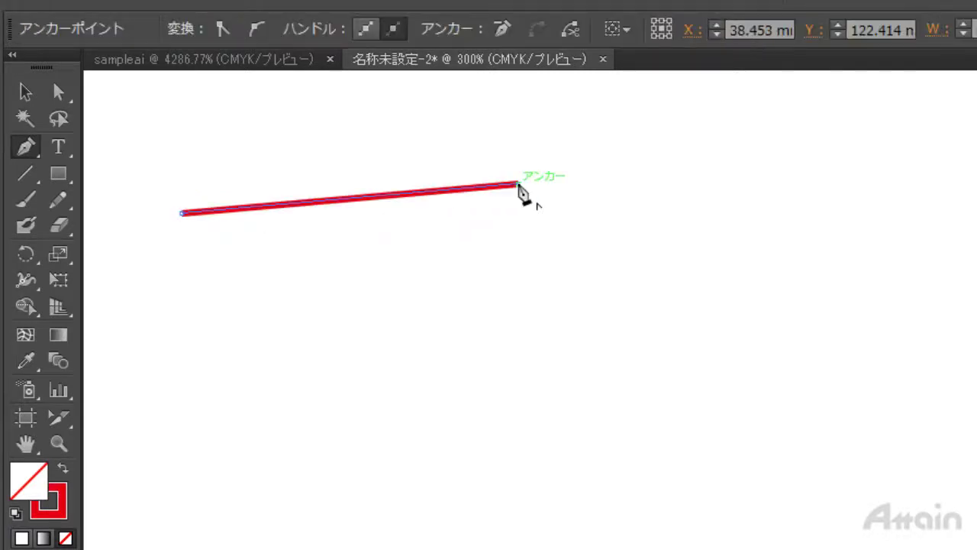
{"action": "left_click_drag", "start_coordinate": [518, 186], "coordinate": [522, 241]}
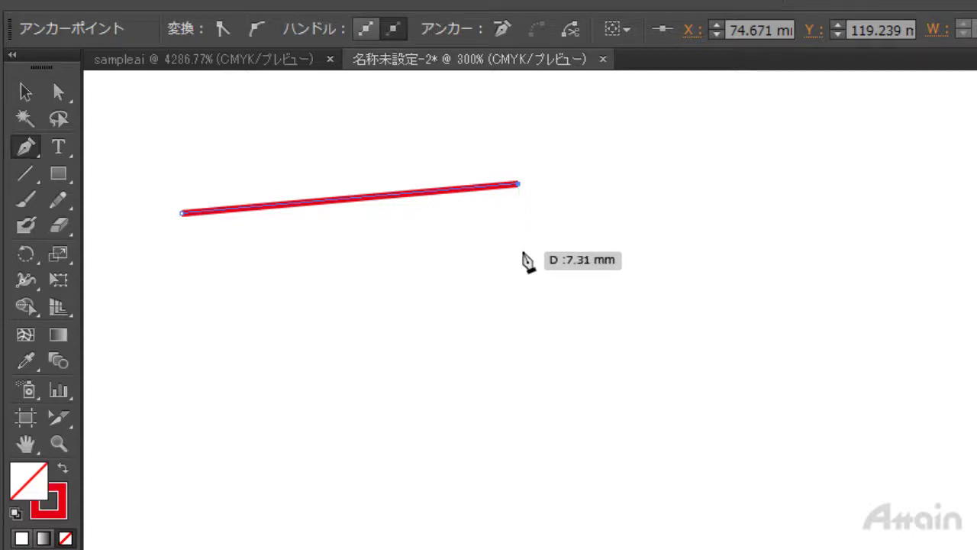
{"action": "left_click", "coordinate": [27, 91]}
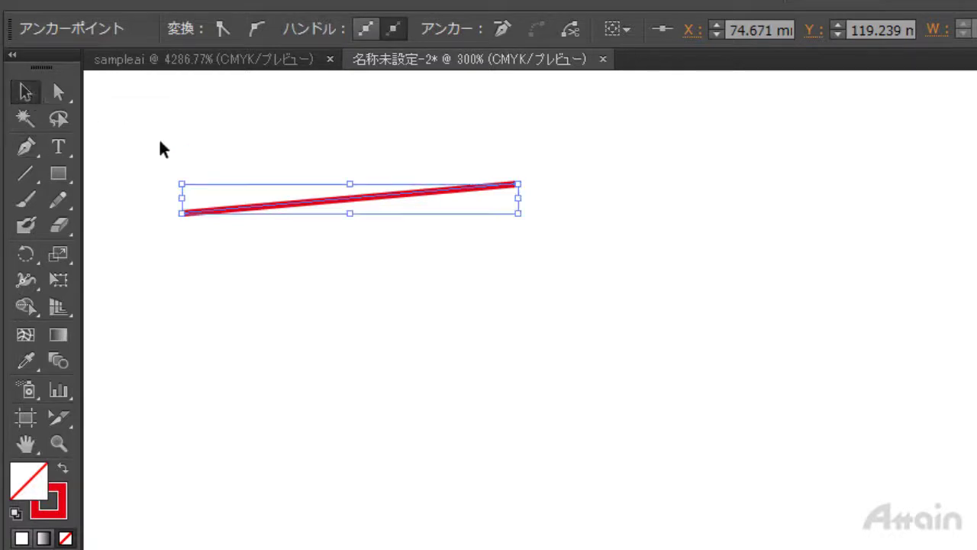
Step: Draw a closed red triangle below the line, then start a curve with dragged-out handles
{"action": "left_click", "coordinate": [25, 146]}
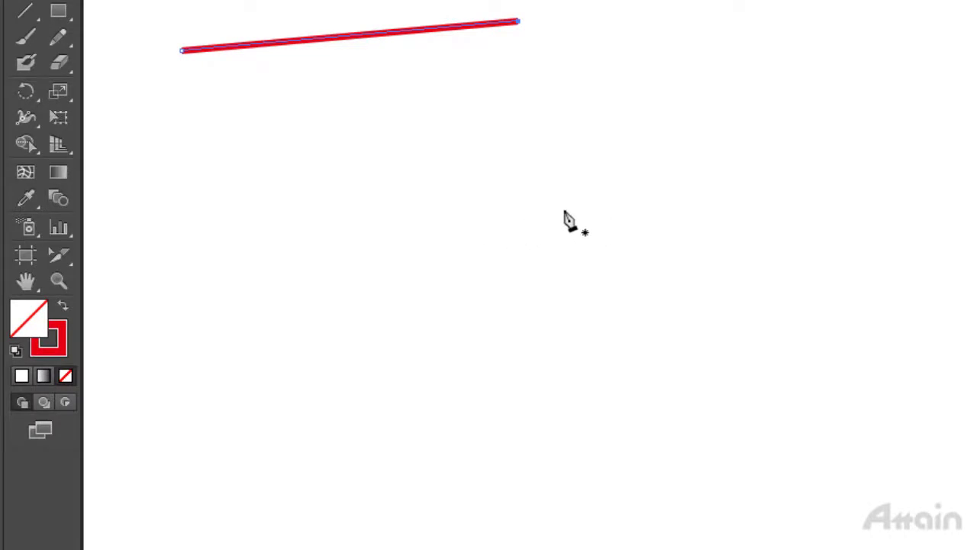
{"action": "left_click", "coordinate": [206, 271]}
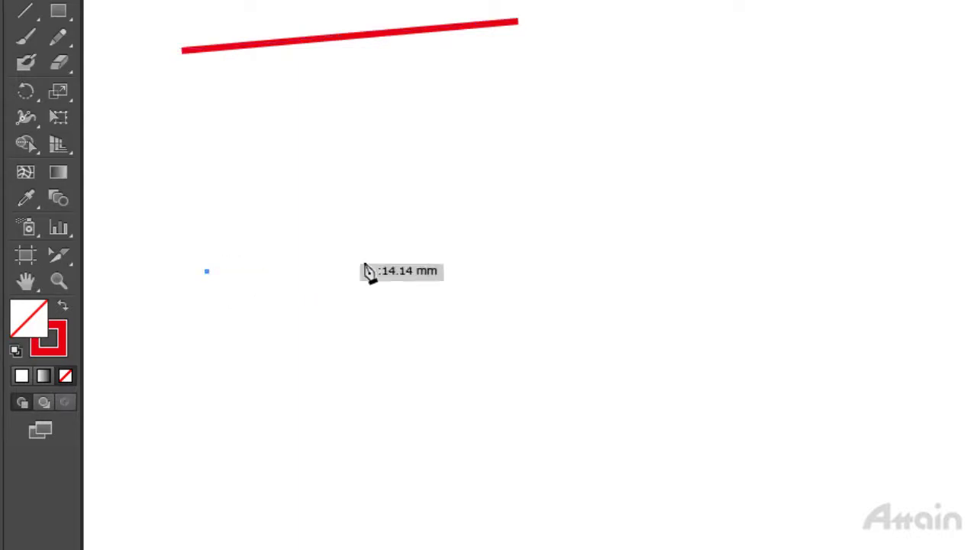
{"action": "left_click", "coordinate": [551, 263]}
{"action": "left_click", "coordinate": [350, 482]}
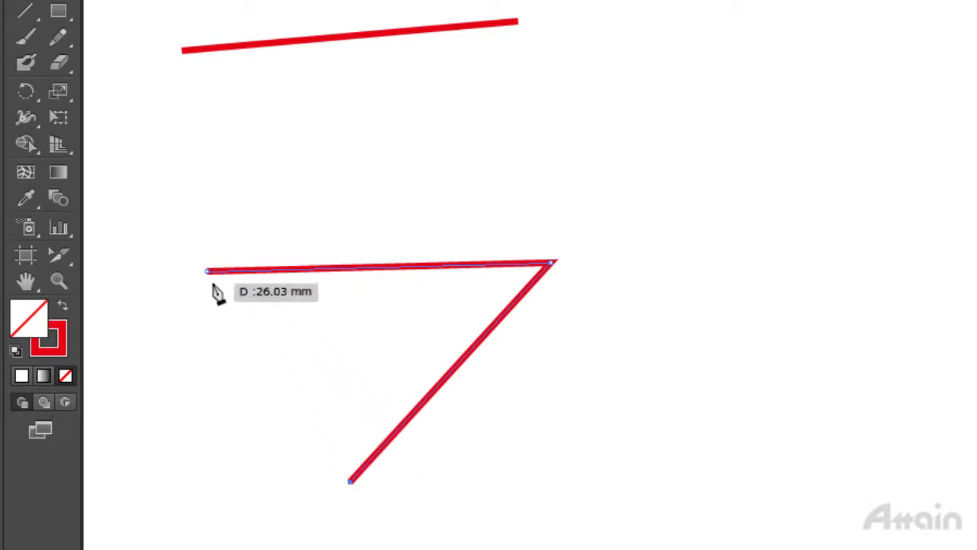
{"action": "left_click", "coordinate": [207, 271]}
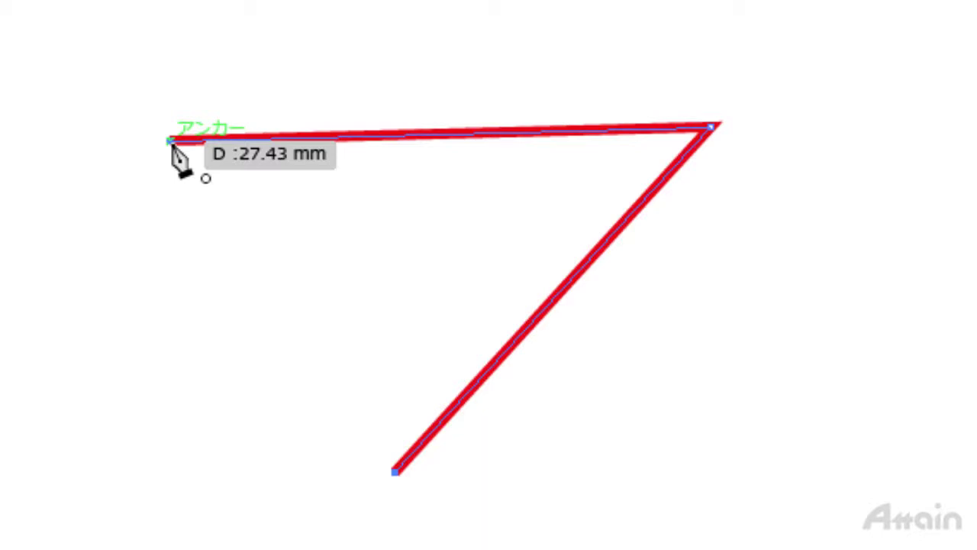
{"action": "left_click", "coordinate": [170, 142]}
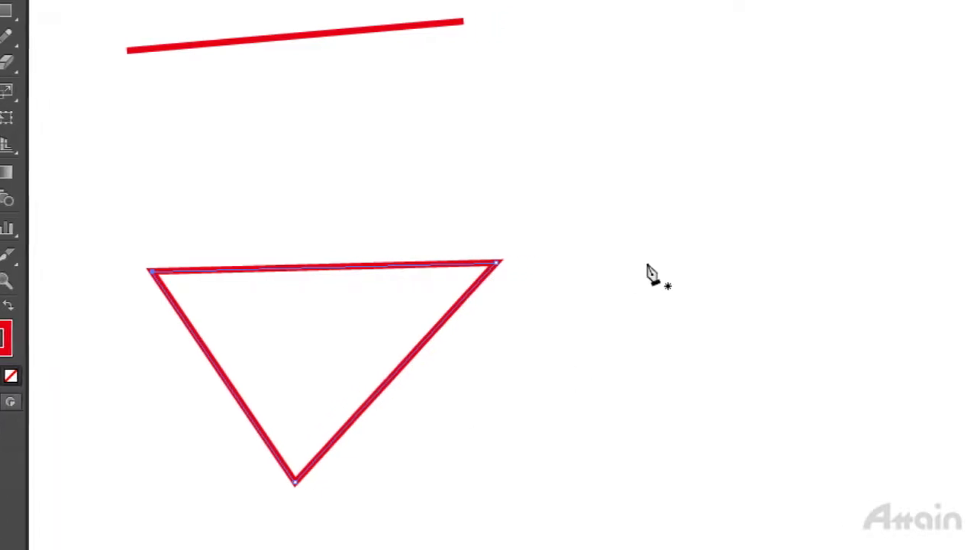
{"action": "mouse_move", "coordinate": [606, 134]}
{"action": "left_mouse_down"}
{"action": "mouse_move", "coordinate": [486, 155]}
{"action": "mouse_move", "coordinate": [715, 130]}
{"action": "left_mouse_up"}
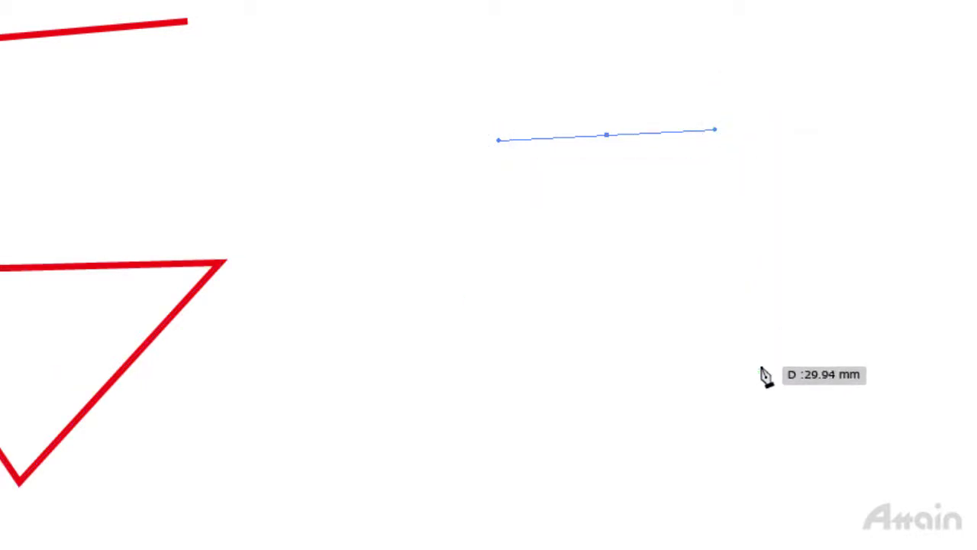
Step: Add a second anchor and drag its handles to bend the path into a rightward arc
{"action": "left_click_drag", "start_coordinate": [760, 376], "coordinate": [760, 374]}
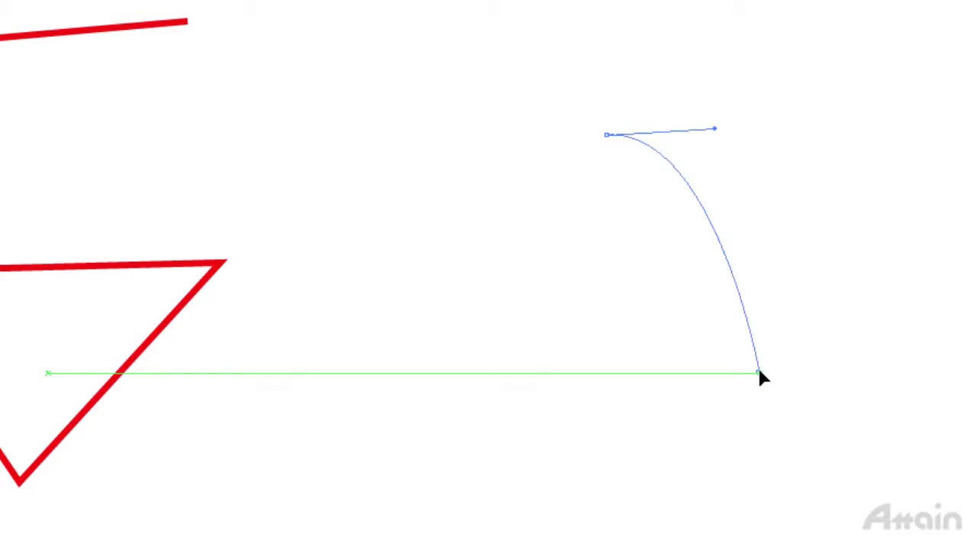
{"action": "mouse_move", "coordinate": [760, 375]}
{"action": "left_mouse_down"}
{"action": "mouse_move", "coordinate": [572, 488]}
{"action": "mouse_move", "coordinate": [650, 489]}
{"action": "mouse_move", "coordinate": [748, 419]}
{"action": "mouse_move", "coordinate": [593, 508]}
{"action": "mouse_move", "coordinate": [573, 532]}
{"action": "mouse_move", "coordinate": [695, 403]}
{"action": "mouse_move", "coordinate": [744, 495]}
{"action": "mouse_move", "coordinate": [832, 507]}
{"action": "mouse_move", "coordinate": [578, 498]}
{"action": "left_mouse_up"}
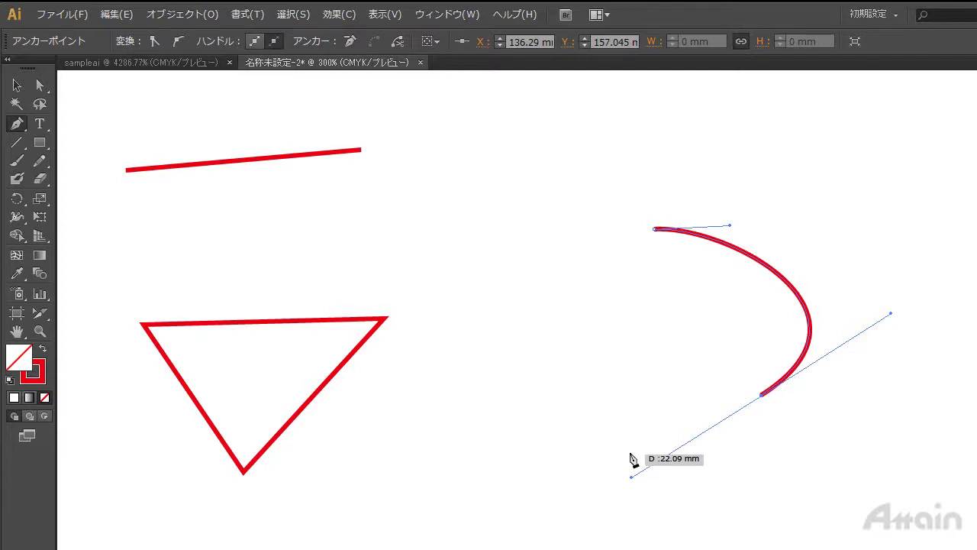
{"action": "left_click", "coordinate": [18, 126]}
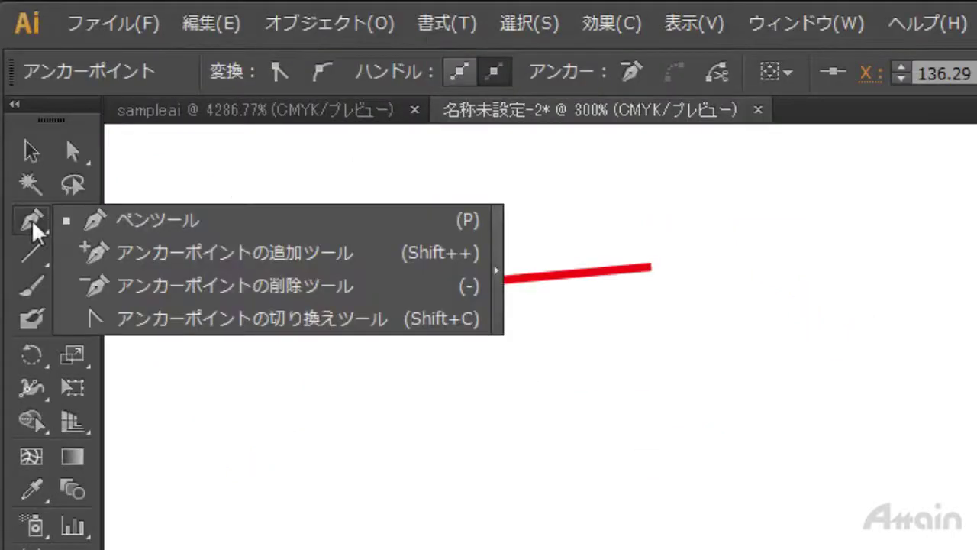
Step: Use Convert Anchor Point to pull curve handles out of the triangle's top-right corner
{"action": "left_click", "coordinate": [292, 330]}
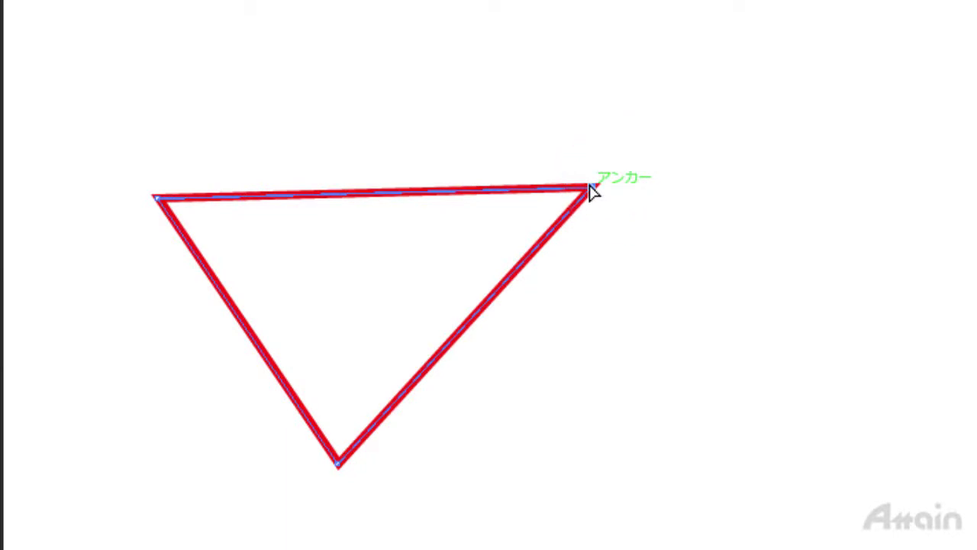
{"action": "left_click_drag", "start_coordinate": [591, 187], "coordinate": [640, 268]}
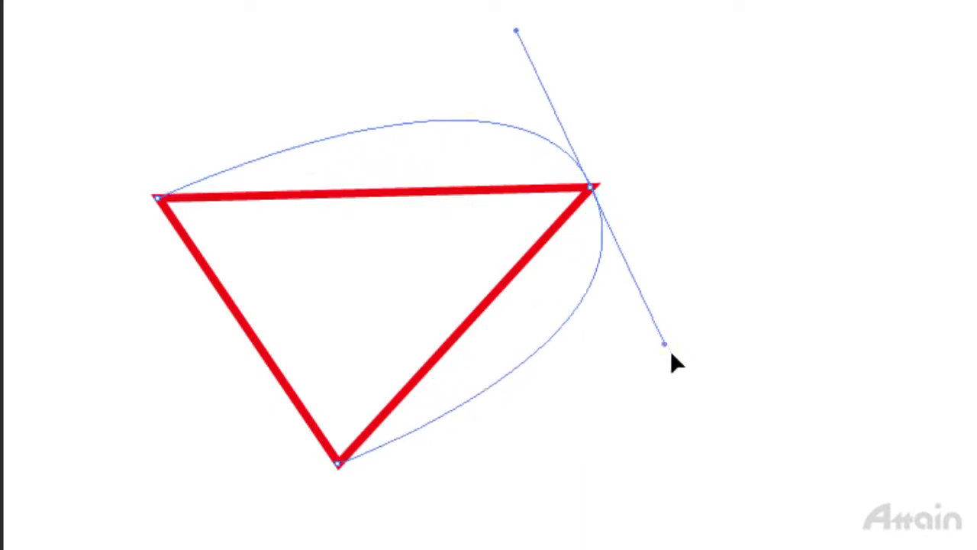
{"action": "left_click_drag", "start_coordinate": [640, 268], "coordinate": [636, 337]}
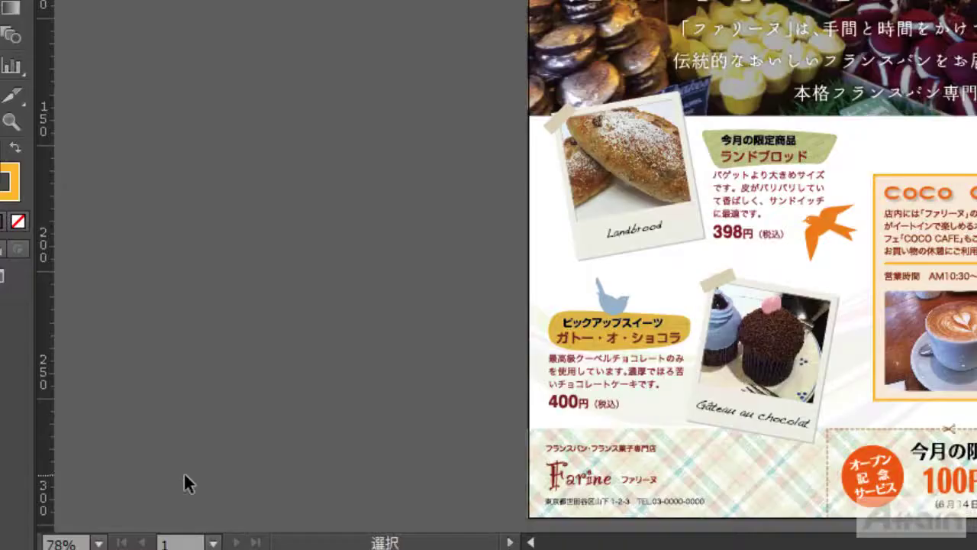
Step: Zoom to 400%, pan to the COCO CAFE box and select its orange border frame
{"action": "left_click", "coordinate": [100, 543]}
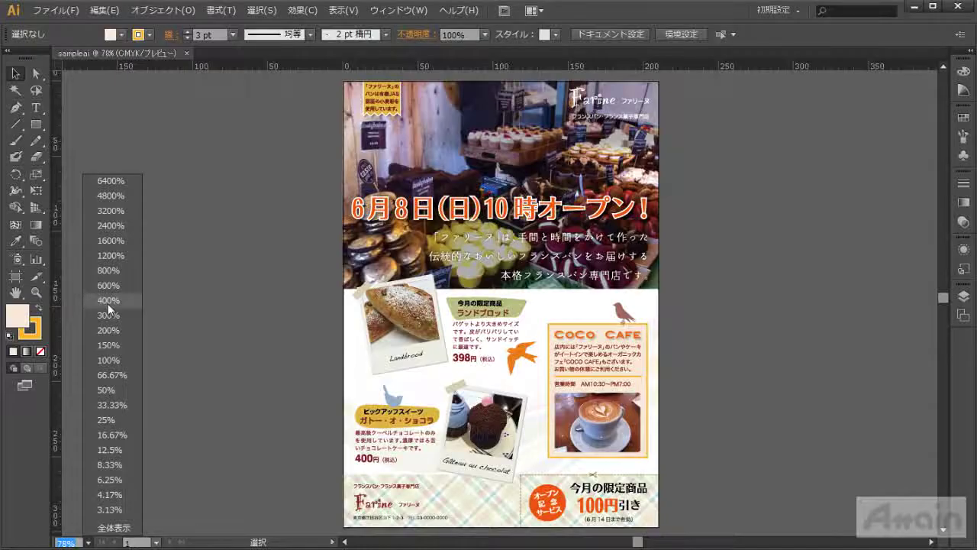
{"action": "left_click", "coordinate": [108, 303]}
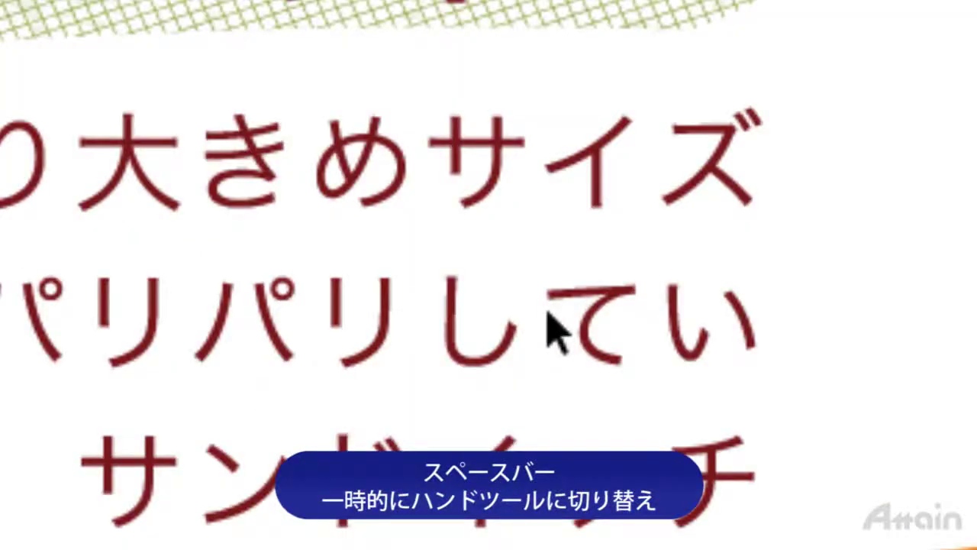
{"action": "key", "text": "space"}
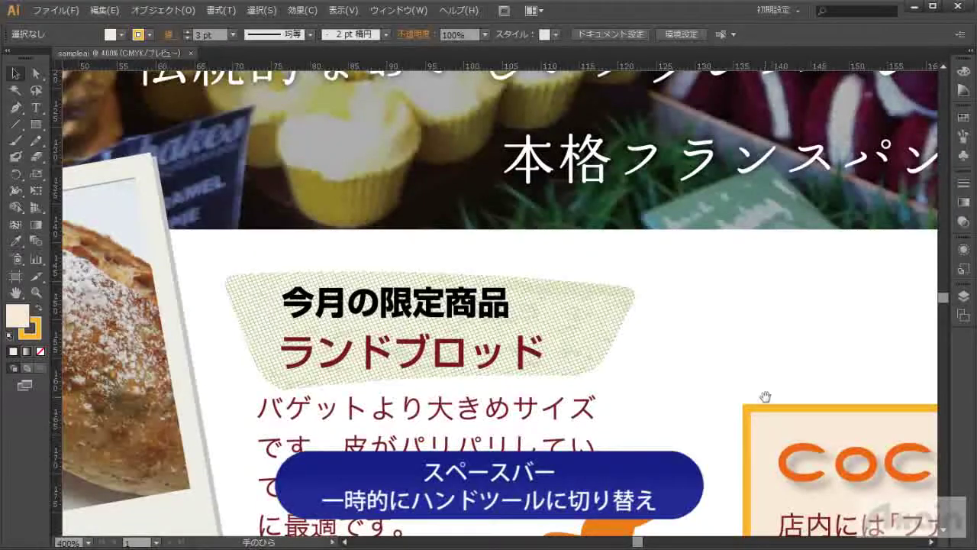
{"action": "mouse_move", "coordinate": [816, 422]}
{"action": "left_mouse_down"}
{"action": "mouse_move", "coordinate": [596, 294]}
{"action": "mouse_move", "coordinate": [399, 161]}
{"action": "left_mouse_up"}
{"action": "mouse_move", "coordinate": [688, 424]}
{"action": "left_mouse_down"}
{"action": "mouse_move", "coordinate": [599, 376]}
{"action": "mouse_move", "coordinate": [526, 389]}
{"action": "left_mouse_up"}
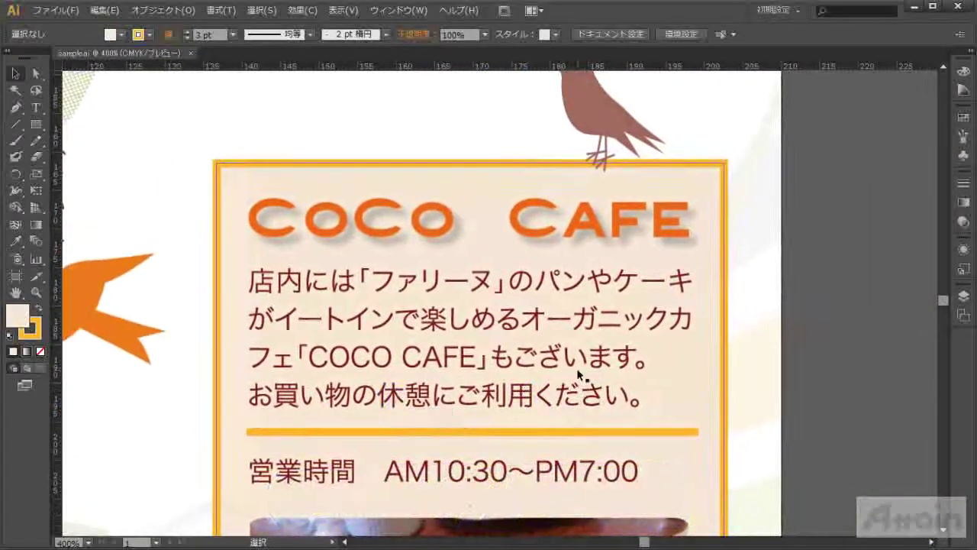
{"action": "left_click", "coordinate": [706, 333]}
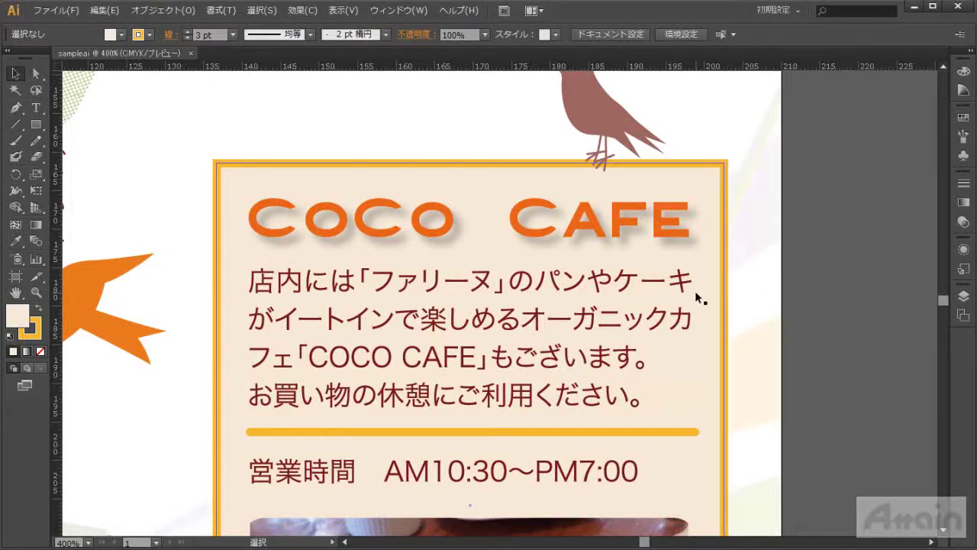
{"action": "left_click", "coordinate": [696, 191]}
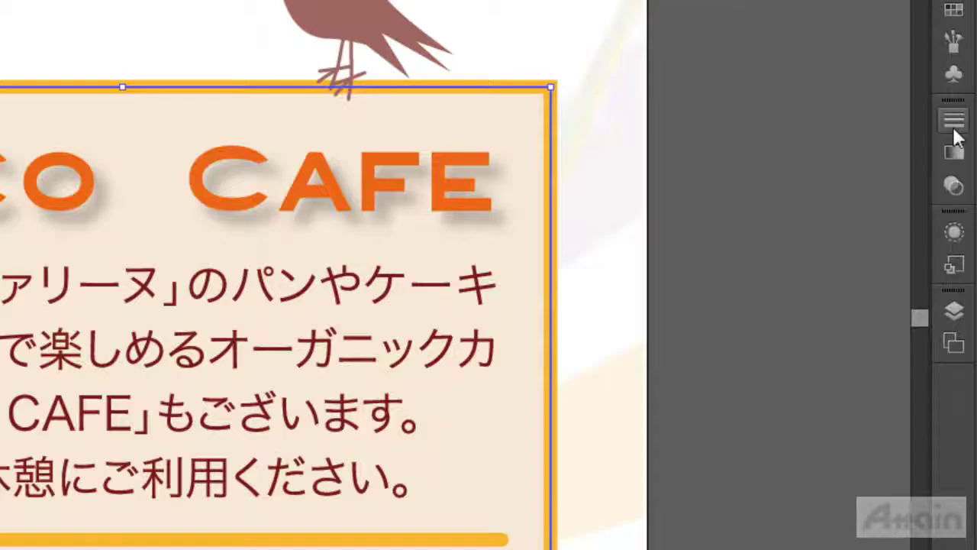
{"action": "left_click", "coordinate": [954, 122]}
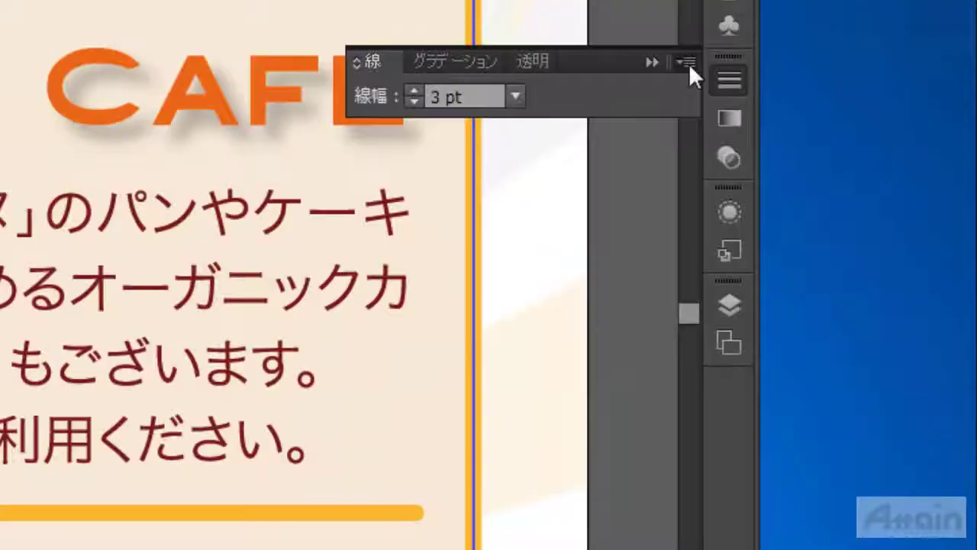
Step: Show all Stroke panel options and raise the border's weight from 3 pt to 10 pt
{"action": "left_click", "coordinate": [917, 106]}
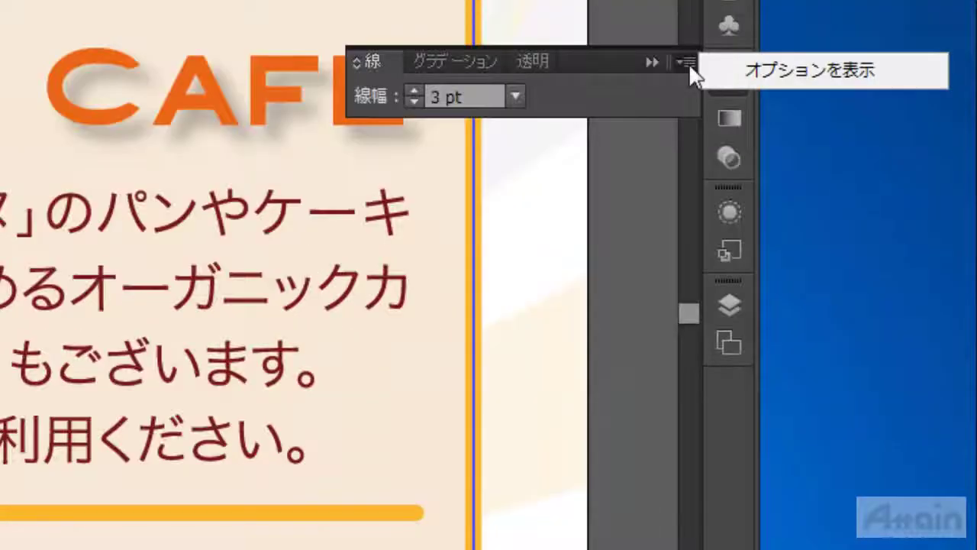
{"action": "left_click", "coordinate": [883, 75]}
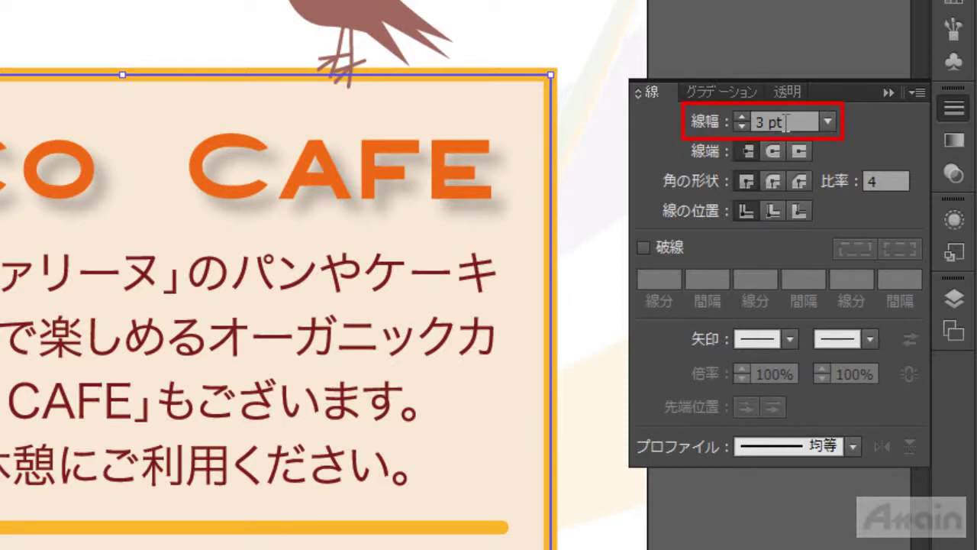
{"action": "key", "text": "Up"}
{"action": "key", "text": "Up"}
{"action": "key", "text": "Up"}
{"action": "key", "text": "Up"}
{"action": "key", "text": "Up"}
{"action": "key", "text": "Up"}
{"action": "key", "text": "Up"}
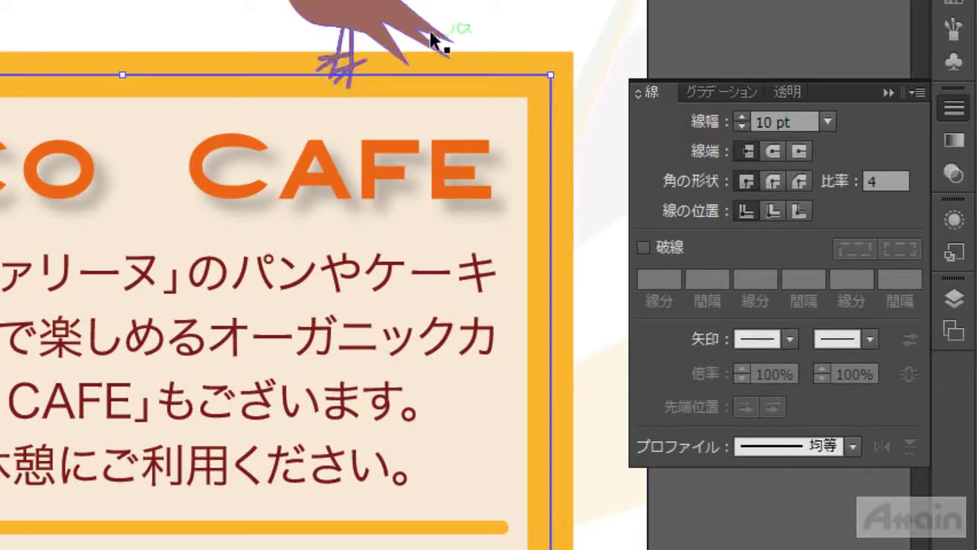
{"action": "left_click_drag", "start_coordinate": [550, 75], "coordinate": [578, 359]}
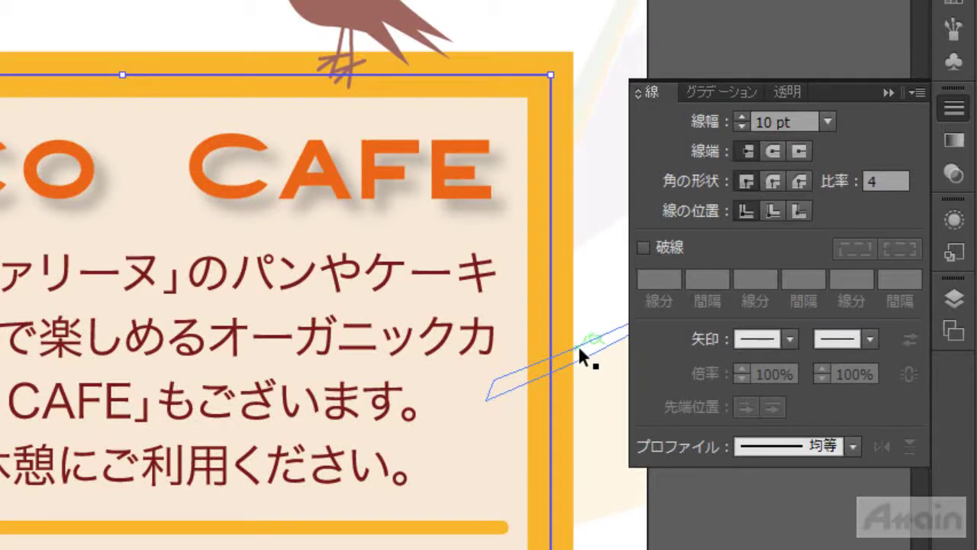
{"action": "left_click_drag", "start_coordinate": [576, 350], "coordinate": [574, 347]}
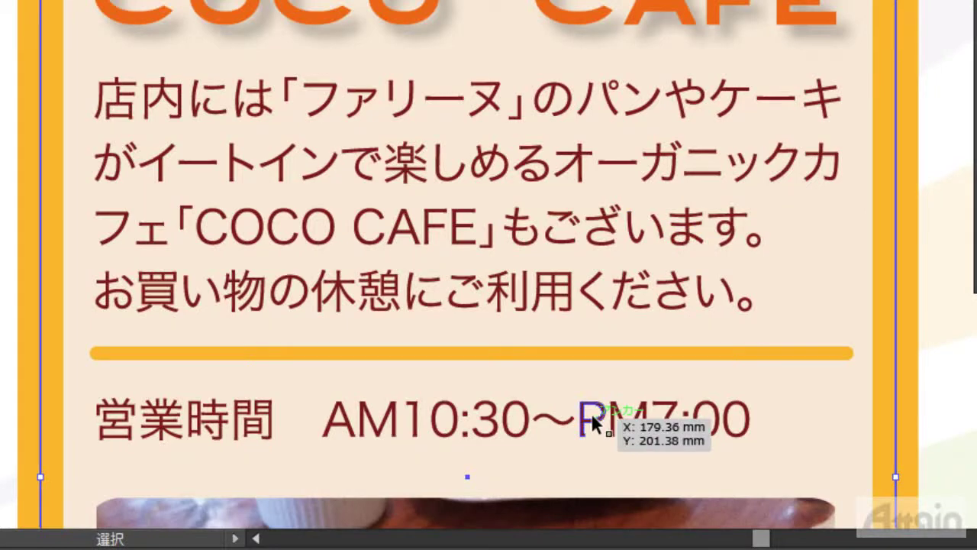
Step: Try round and other caps on the orange divider, revert to flat ends, and zoom to 800%
{"action": "left_click", "coordinate": [576, 353]}
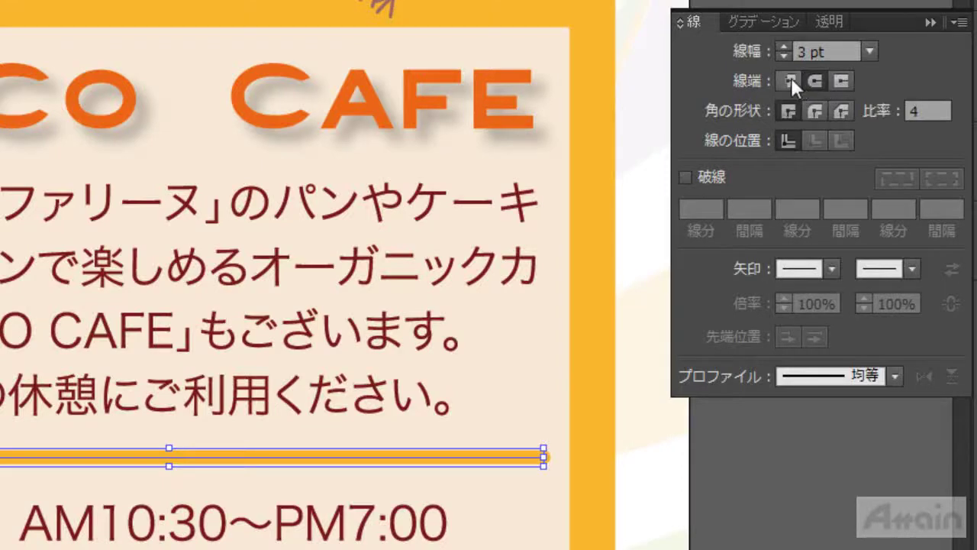
{"action": "left_click", "coordinate": [815, 80]}
{"action": "left_click", "coordinate": [815, 81]}
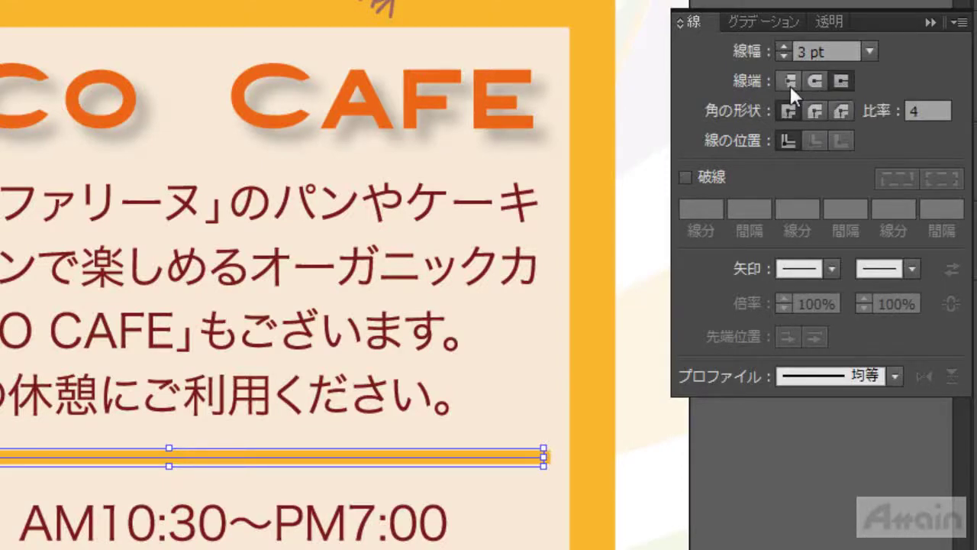
{"action": "left_click", "coordinate": [790, 85]}
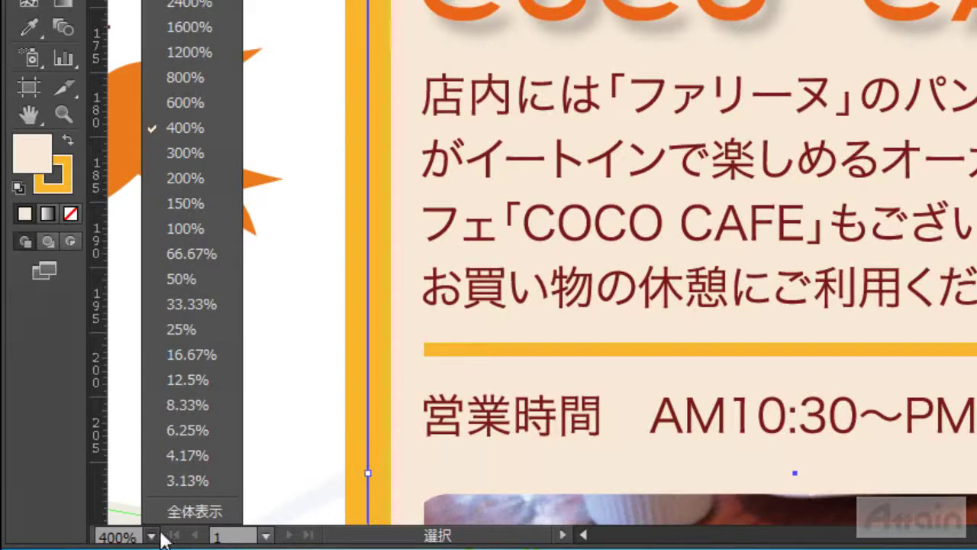
{"action": "left_click", "coordinate": [214, 72]}
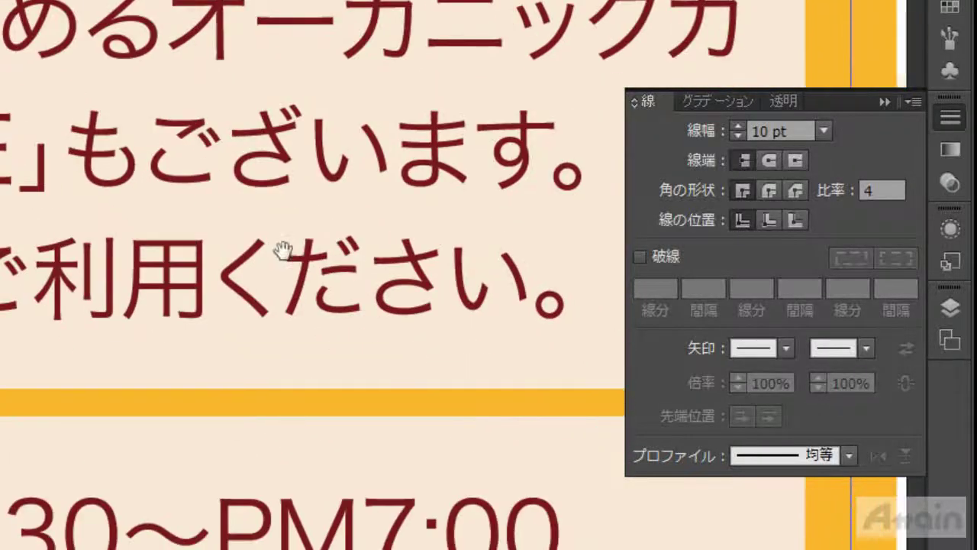
{"action": "mouse_move", "coordinate": [483, 418]}
{"action": "left_mouse_down"}
{"action": "mouse_move", "coordinate": [404, 331]}
{"action": "mouse_move", "coordinate": [234, 257]}
{"action": "left_mouse_up"}
Step: Try different cap styles on the horizontal yellow bar, settling on rounded ends
{"action": "left_click", "coordinate": [365, 225]}
{"action": "left_click", "coordinate": [768, 160]}
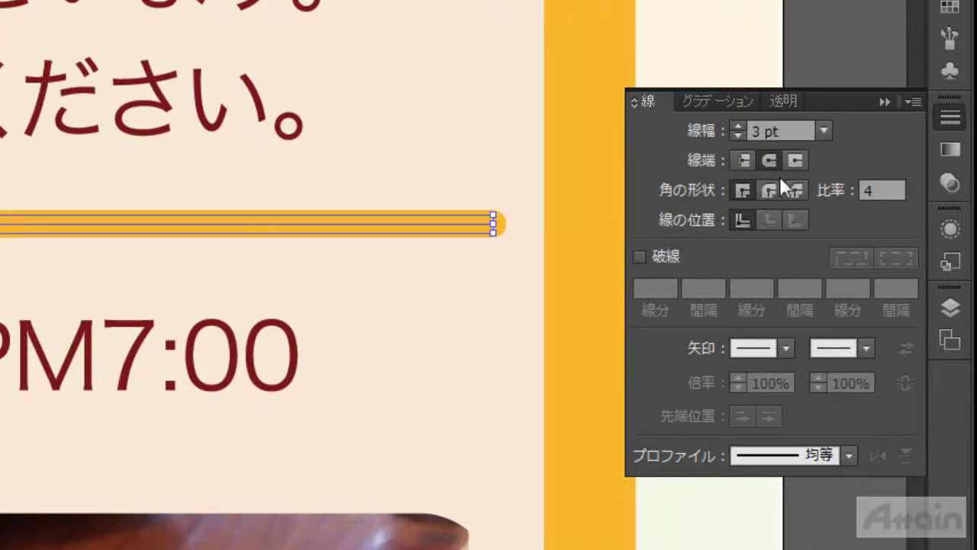
{"action": "left_click", "coordinate": [795, 161]}
{"action": "left_click", "coordinate": [769, 162]}
{"action": "left_click", "coordinate": [742, 161]}
{"action": "key", "text": "ctrl+z"}
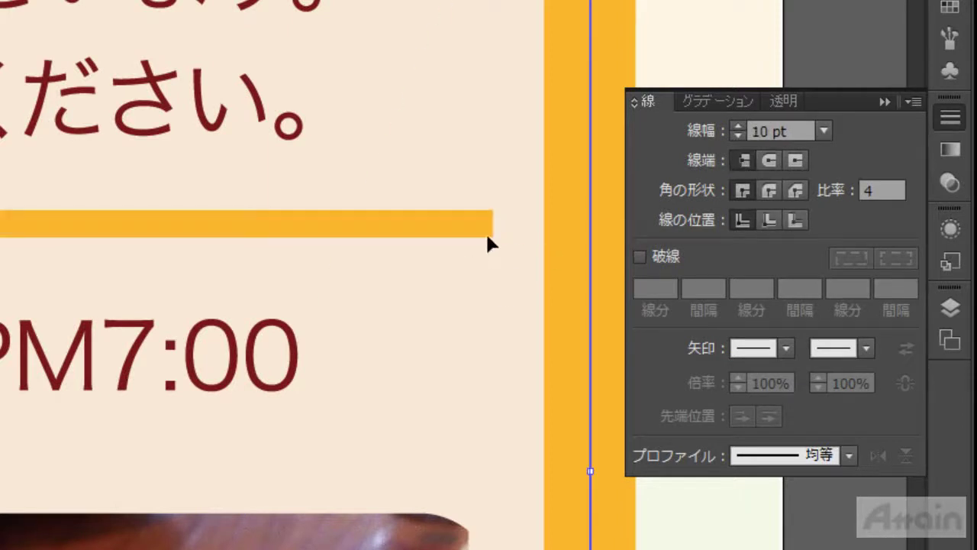
{"action": "left_click", "coordinate": [458, 222]}
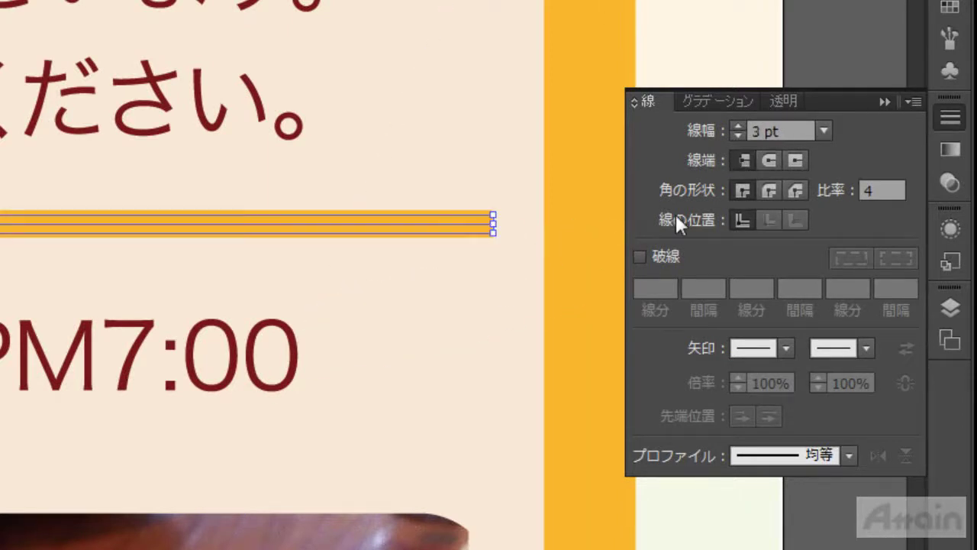
{"action": "left_click", "coordinate": [768, 160]}
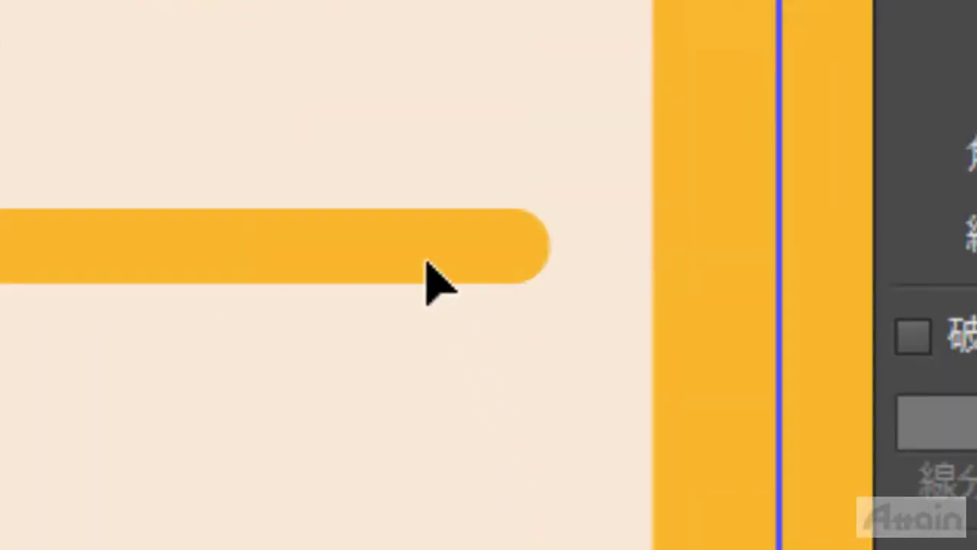
Step: Inspect both ends of the orange divider, then zoom to 400% and select the flyer's orange frame
{"action": "left_click", "coordinate": [415, 257]}
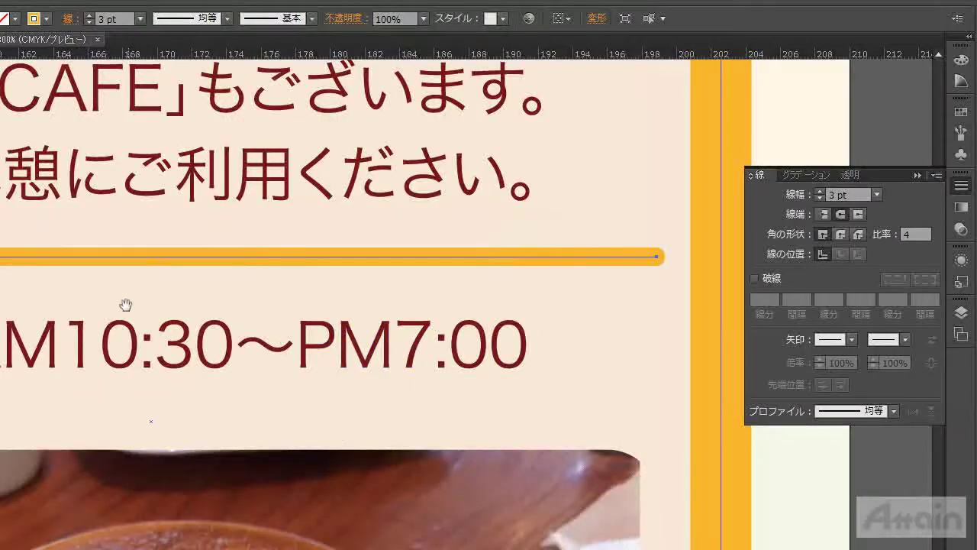
{"action": "left_click_drag", "start_coordinate": [126, 305], "coordinate": [476, 303]}
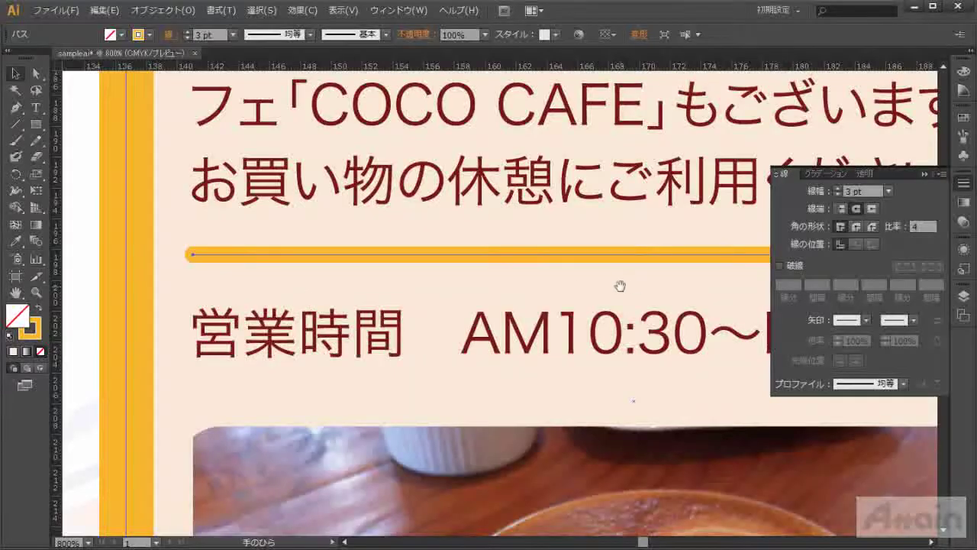
{"action": "left_click_drag", "start_coordinate": [622, 285], "coordinate": [251, 286]}
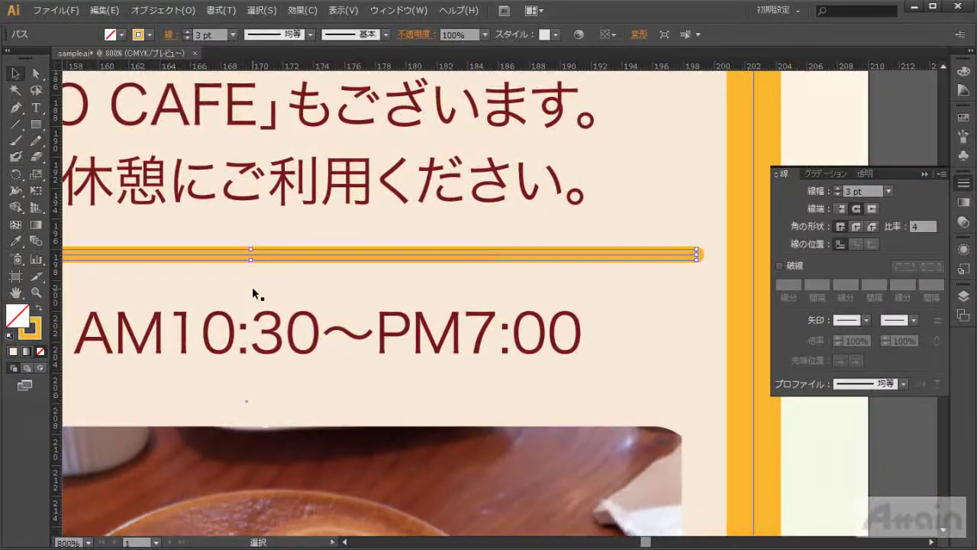
{"action": "left_click", "coordinate": [89, 542]}
{"action": "left_click", "coordinate": [119, 302]}
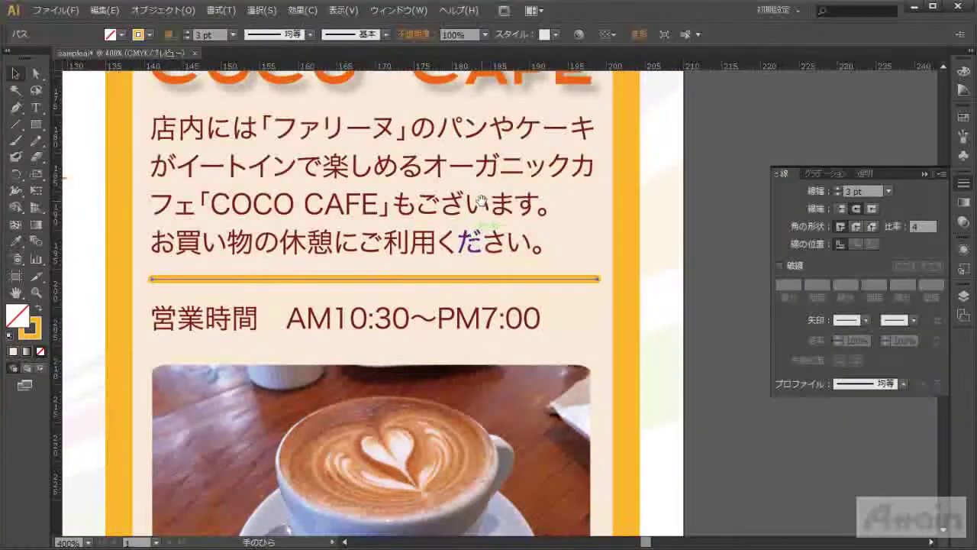
{"action": "left_click_drag", "start_coordinate": [479, 195], "coordinate": [504, 341]}
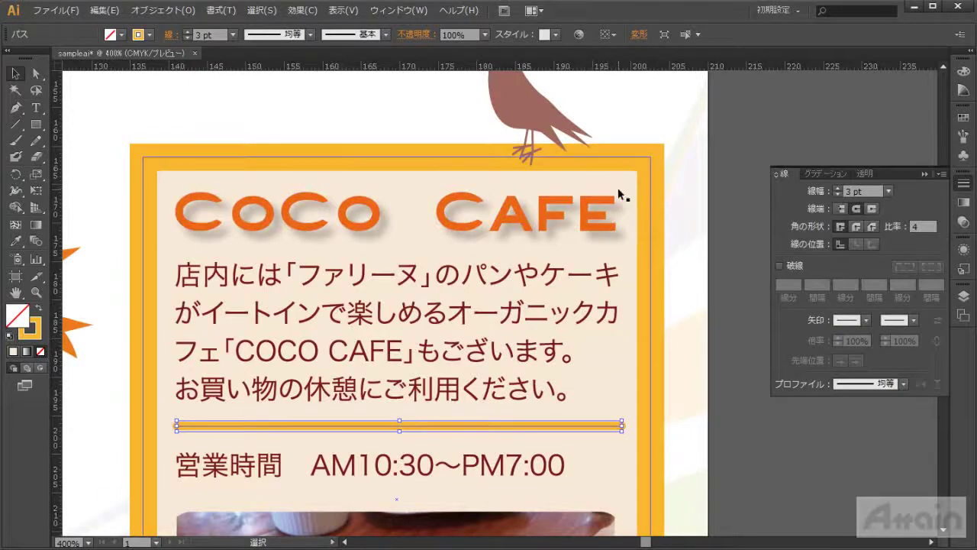
{"action": "left_click", "coordinate": [620, 190]}
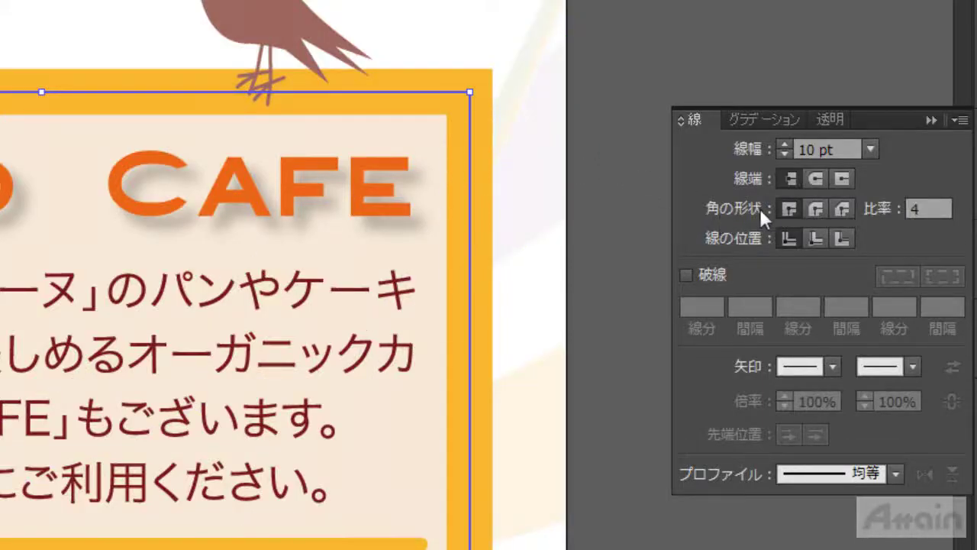
Step: Try Round and Bevel joins on the orange frame, keeping Round Join
{"action": "left_click", "coordinate": [816, 208]}
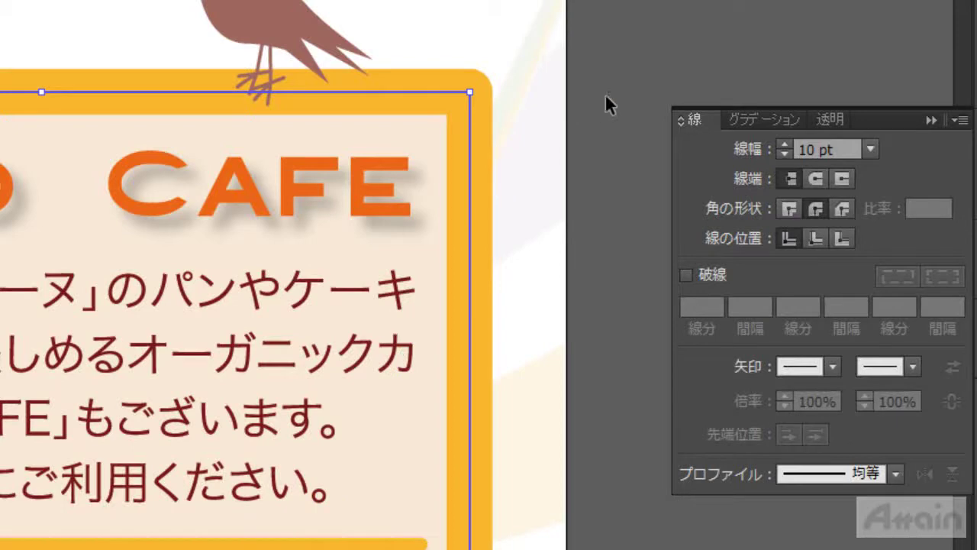
{"action": "left_click", "coordinate": [844, 199]}
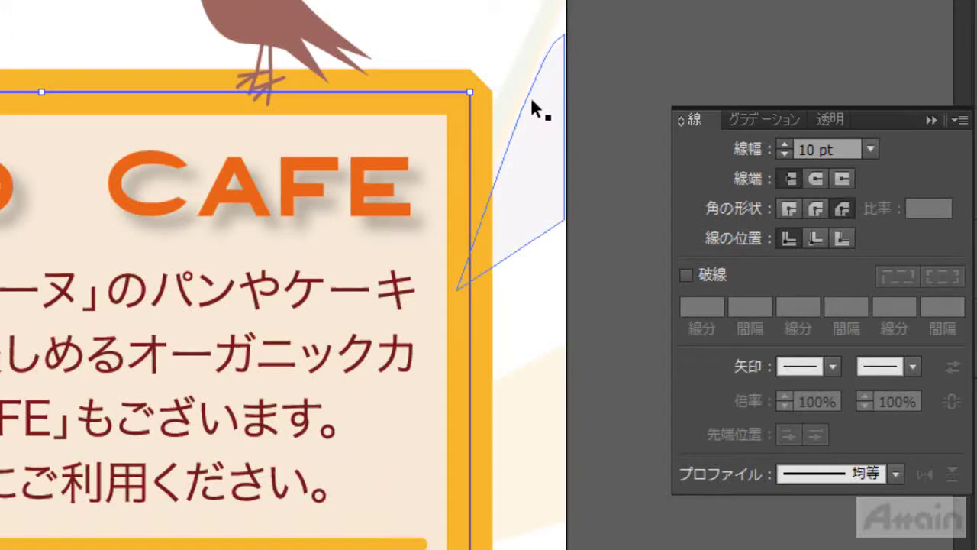
{"action": "left_click", "coordinate": [813, 203]}
Step: Reduce the frame's stroke weight from 10 pt to 3 pt
{"action": "scroll", "coordinate": [838, 145], "scroll_direction": "down", "scroll_amount": 1}
{"action": "scroll", "coordinate": [838, 145], "scroll_direction": "down", "scroll_amount": 2}
{"action": "scroll", "coordinate": [838, 145], "scroll_direction": "down", "scroll_amount": 1}
{"action": "scroll", "coordinate": [838, 145], "scroll_direction": "down", "scroll_amount": 1}
{"action": "scroll", "coordinate": [838, 145], "scroll_direction": "down", "scroll_amount": 1}
{"action": "scroll", "coordinate": [838, 145], "scroll_direction": "down", "scroll_amount": 1}
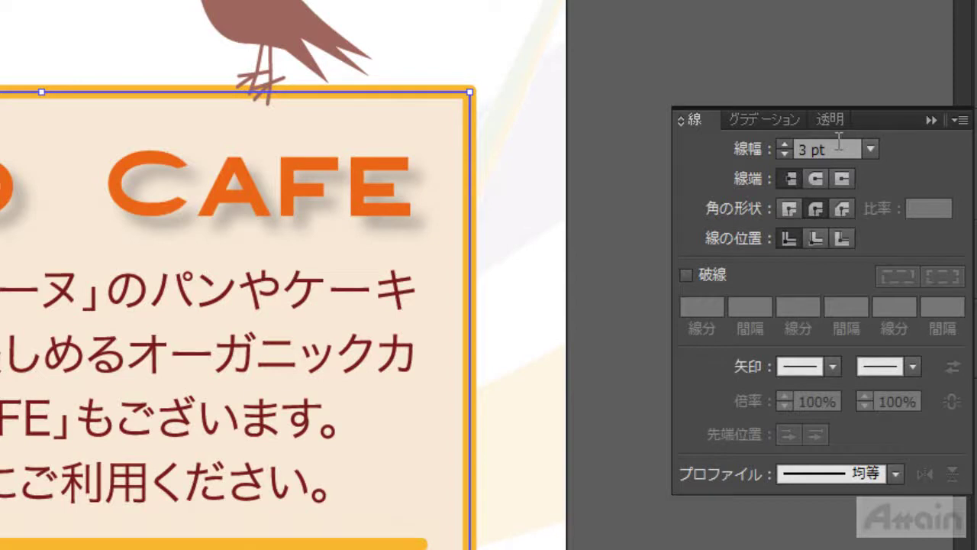
Step: Turn on Dashed Line with a 10 pt first dash and 6 pt first gap
{"action": "left_click", "coordinate": [686, 274]}
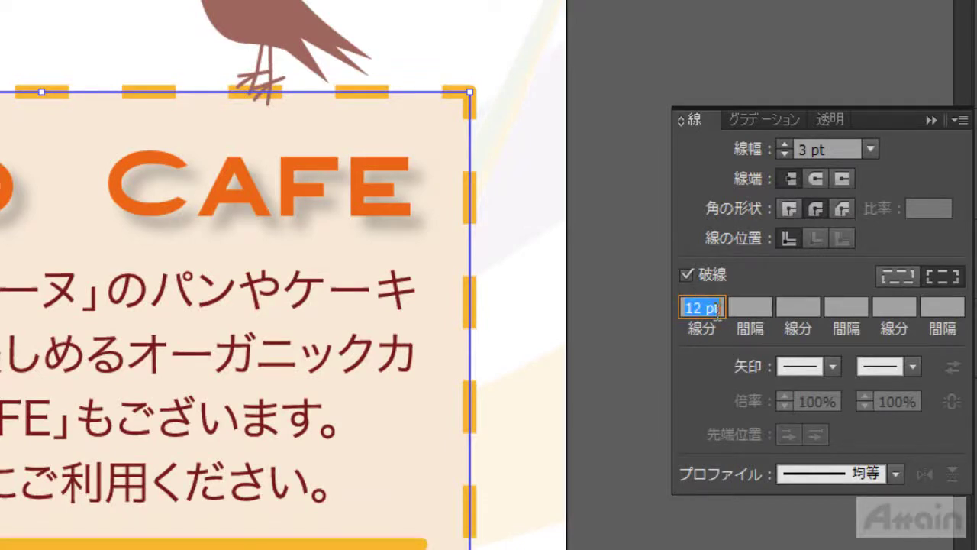
{"action": "key", "text": "Down"}
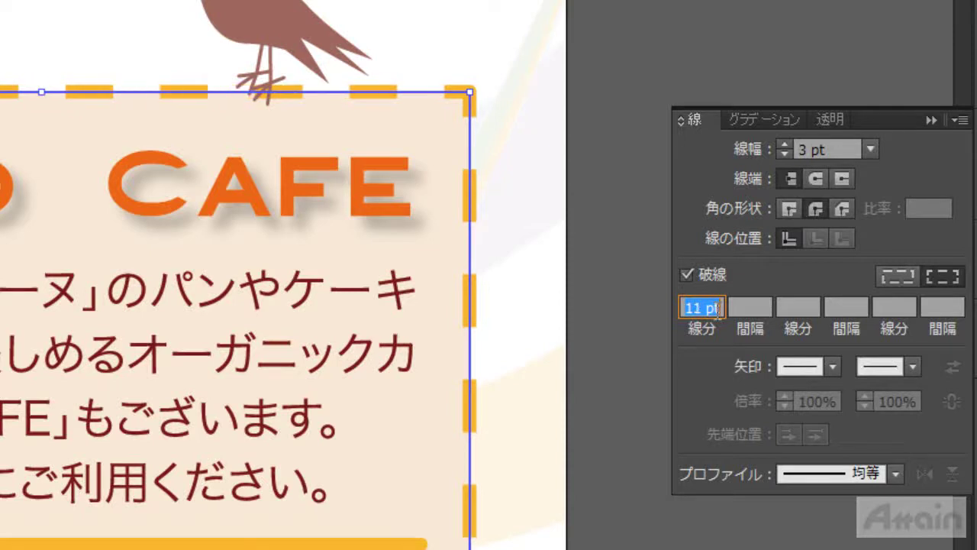
{"action": "key", "text": "Down"}
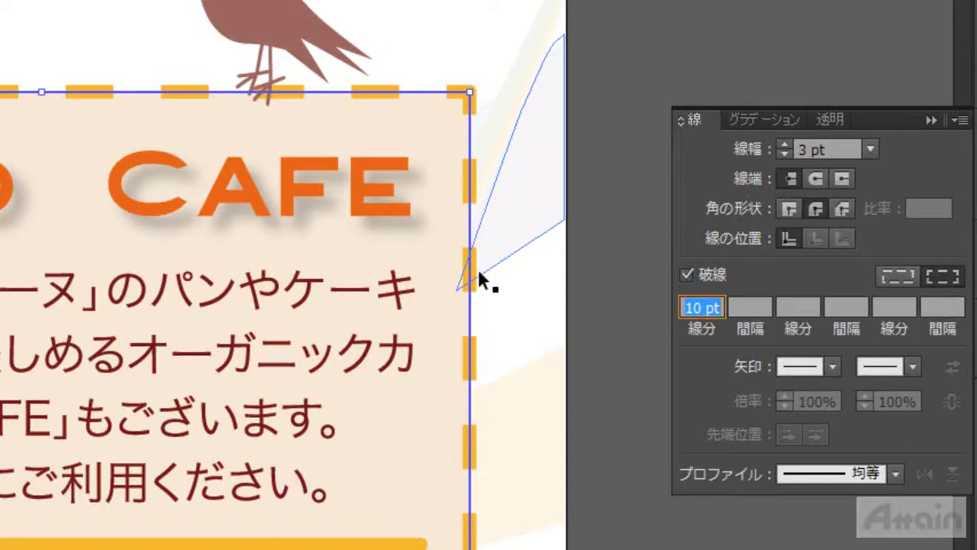
{"action": "left_click", "coordinate": [748, 308]}
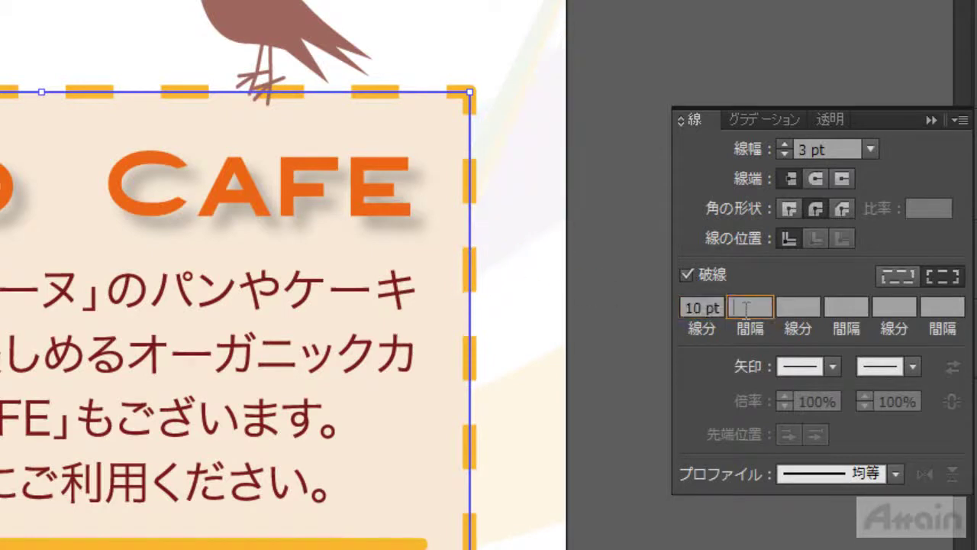
{"action": "type", "text": "1"}
{"action": "key", "text": "Return"}
{"action": "key", "text": "Up"}
{"action": "key", "text": "Up"}
{"action": "key", "text": "Up"}
{"action": "key", "text": "Up"}
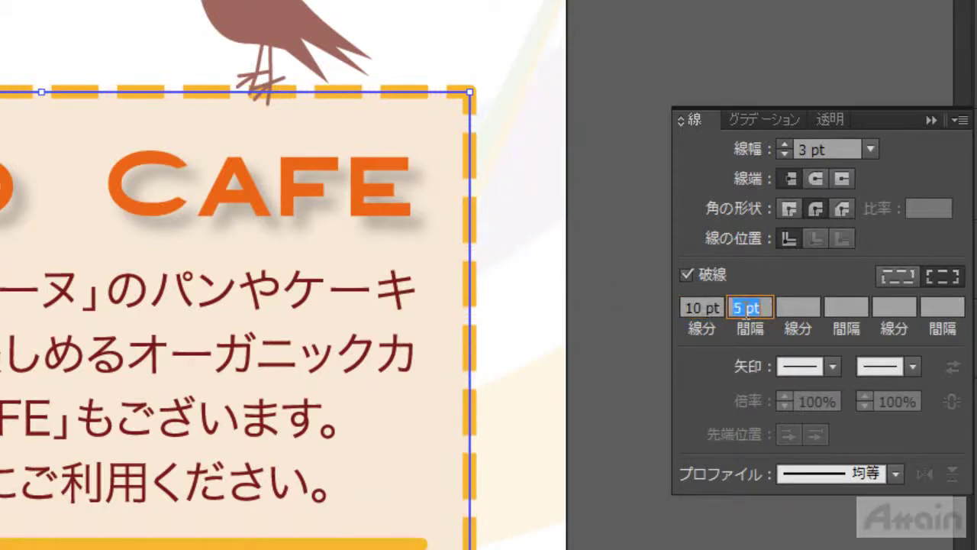
{"action": "key", "text": "Up"}
Step: Add a 3 pt second dash and 6 pt second gap, with Round Cap ends
{"action": "left_click", "coordinate": [815, 306]}
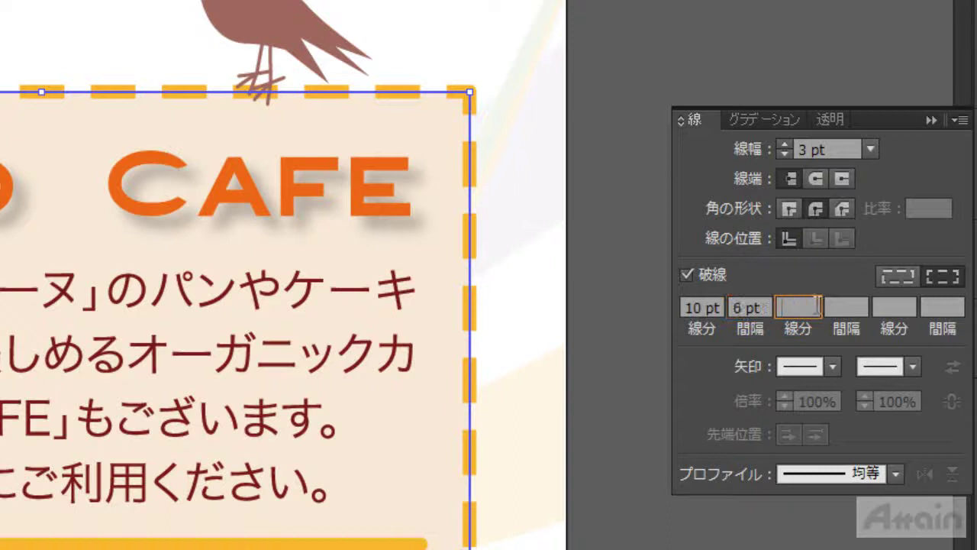
{"action": "type", "text": "0"}
{"action": "key", "text": "Return"}
{"action": "type", "text": "3"}
{"action": "key", "text": "Return"}
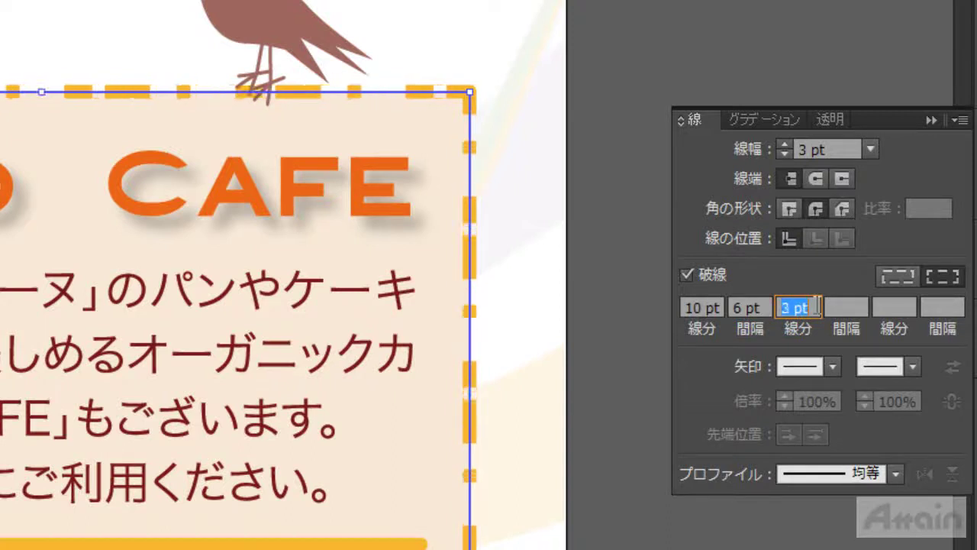
{"action": "left_click", "coordinate": [864, 308]}
{"action": "key", "text": "Up"}
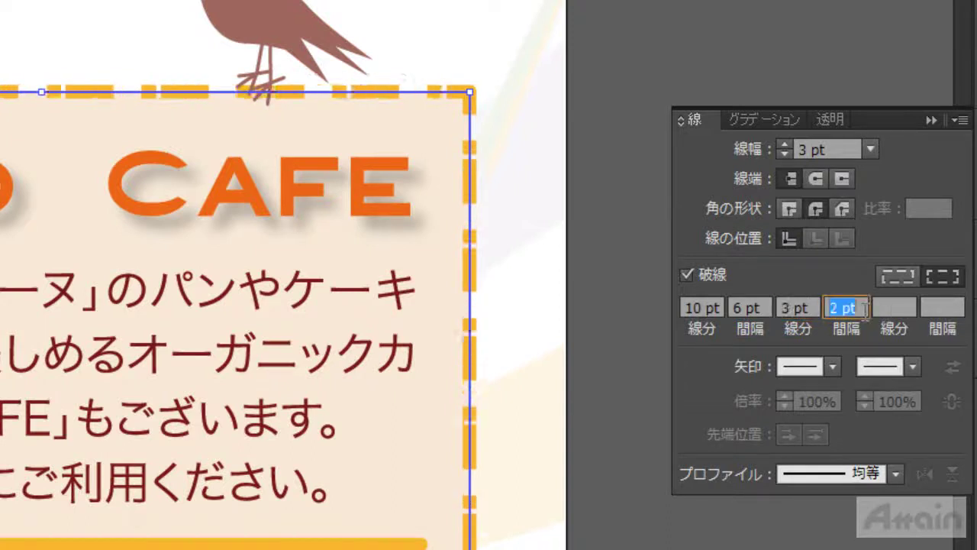
{"action": "key", "text": "Up"}
{"action": "key", "text": "Up"}
{"action": "key", "text": "Up"}
{"action": "key", "text": "Up"}
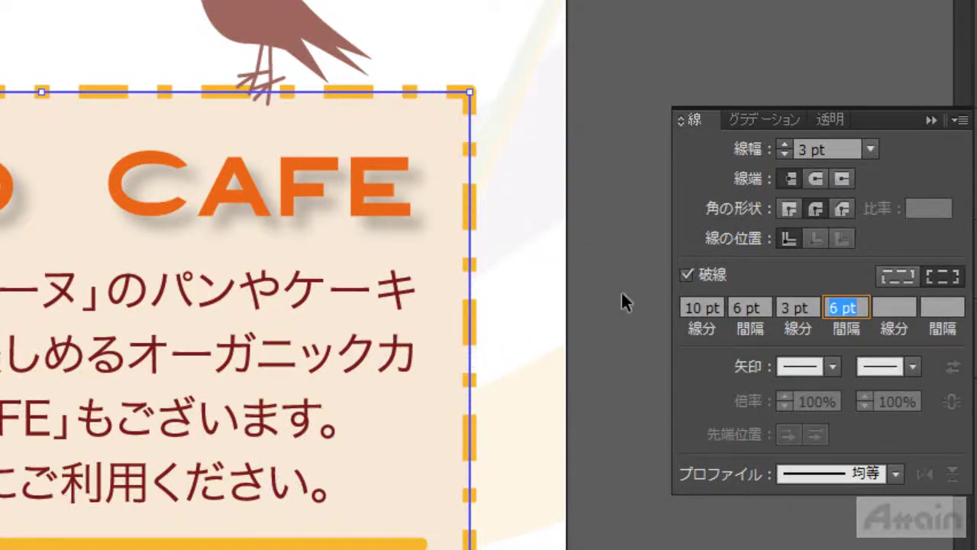
{"action": "left_click", "coordinate": [814, 178]}
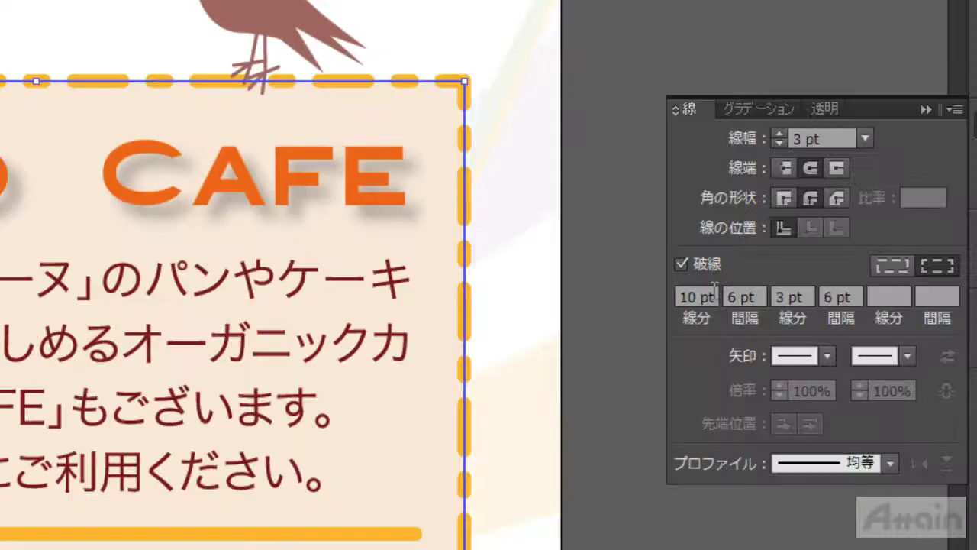
Step: Set the first dash to 0 pt and clear the second dash and gap fields
{"action": "left_click_drag", "start_coordinate": [714, 292], "coordinate": [646, 292]}
{"action": "type", "text": "0"}
{"action": "left_click_drag", "start_coordinate": [777, 296], "coordinate": [815, 291]}
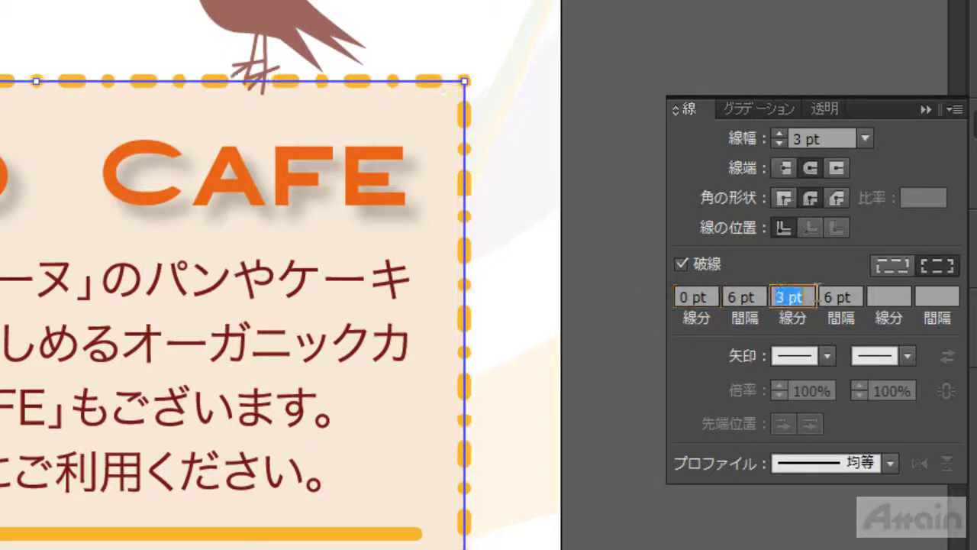
{"action": "key", "text": "BackSpace"}
{"action": "key", "text": "Tab"}
{"action": "key", "text": "BackSpace"}
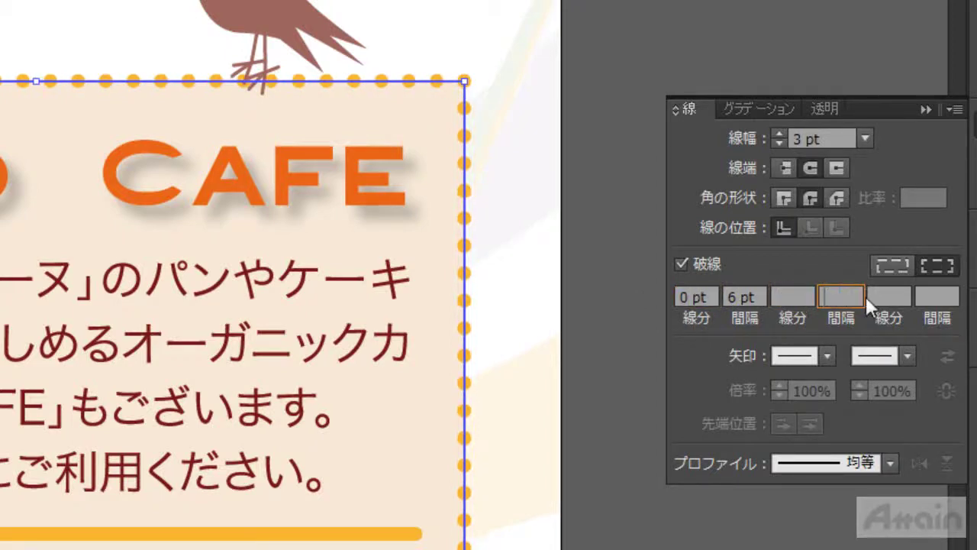
{"action": "left_click", "coordinate": [884, 296]}
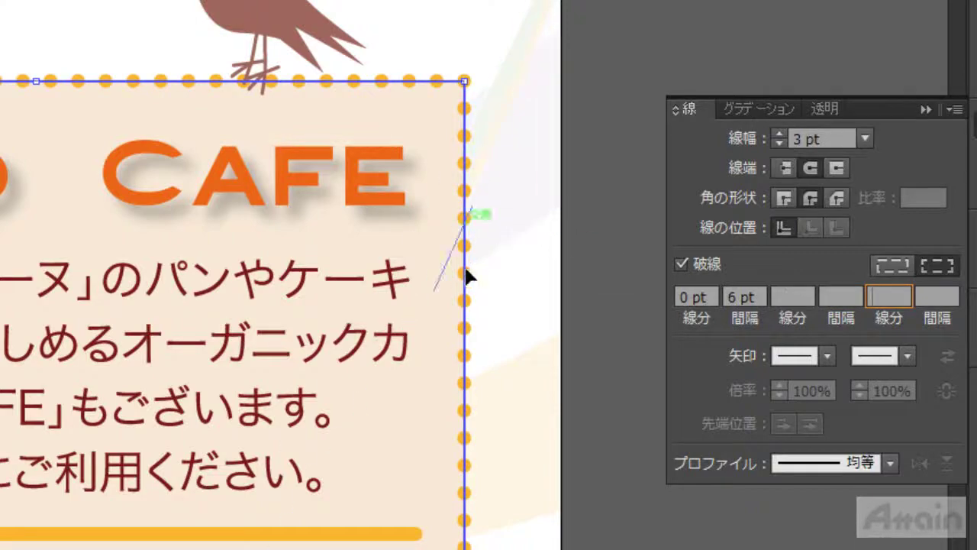